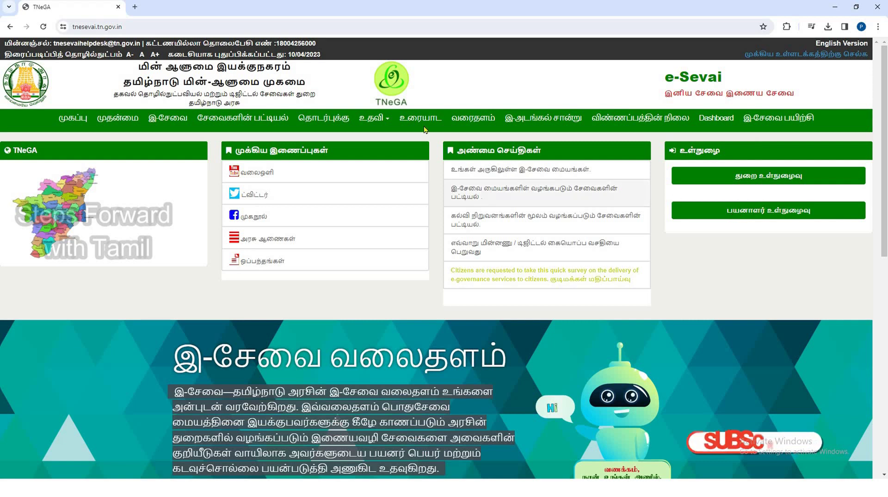
Go from the tnesevai.tn.gov.in home page to the citizen login (பயனாளர் உள்நுழைவு) page
left_click(101, 27)
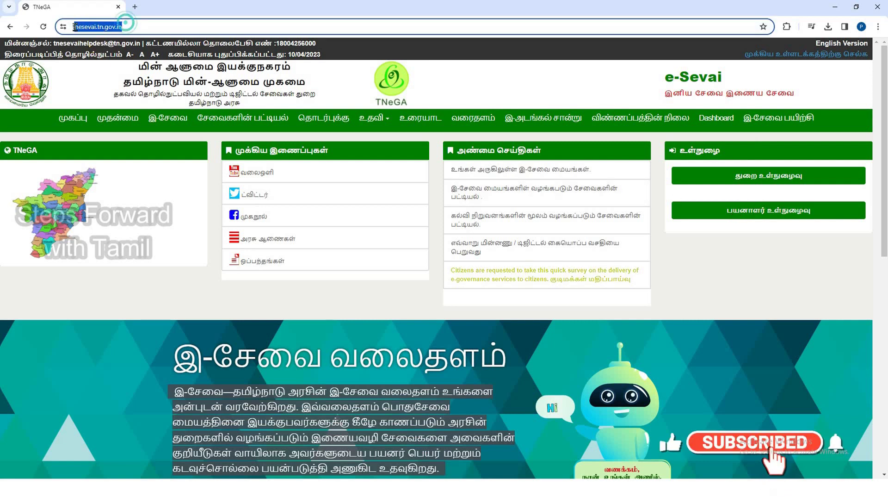
left_click(770, 216)
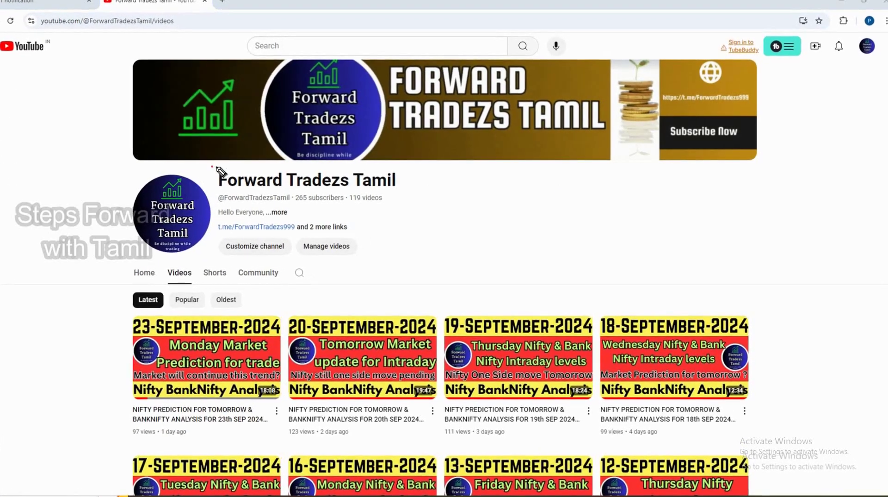
Mark the channel page in pink: underline and tick the channel name, box Subscribe Now
mouse_move(217, 167)
left_mouse_down()
mouse_move(376, 166)
mouse_move(382, 196)
mouse_move(141, 201)
mouse_move(140, 173)
left_mouse_up()
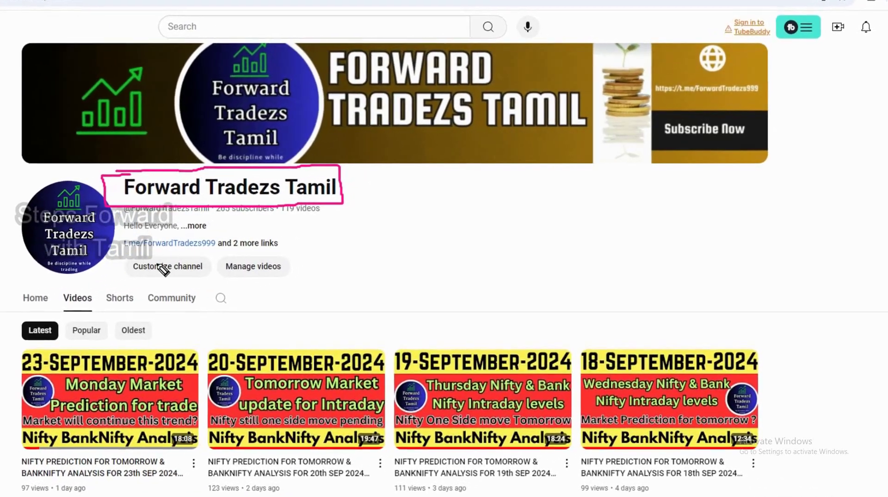
left_click_drag(341, 195, 391, 183)
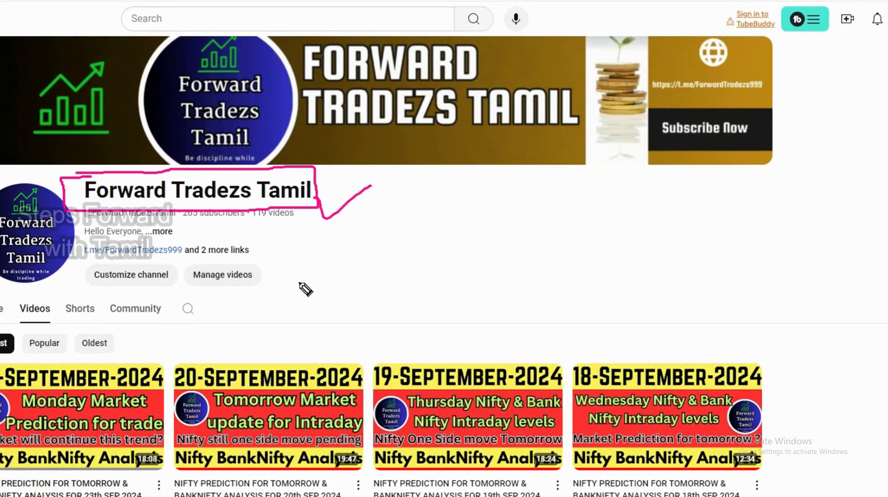
mouse_move(676, 103)
left_mouse_down()
mouse_move(650, 142)
mouse_move(760, 156)
mouse_move(738, 104)
left_mouse_up()
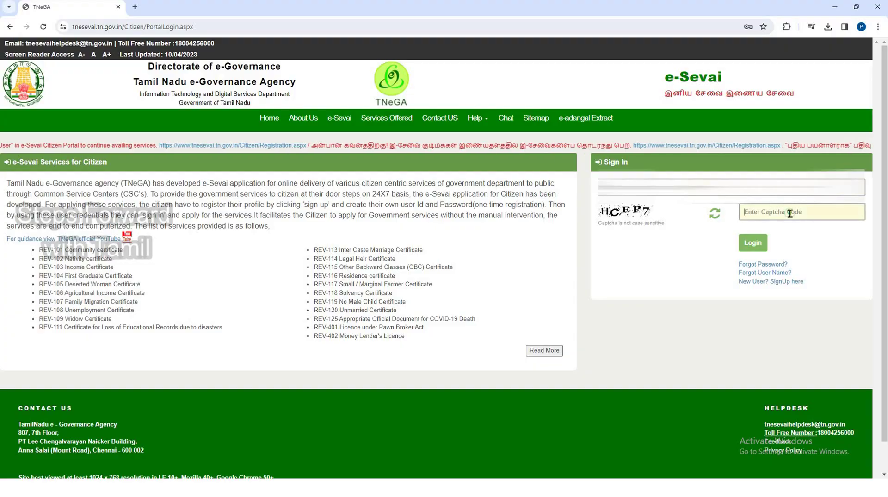
Log in with captcha HCEP7 and list the Revenue Department services
type("HC")
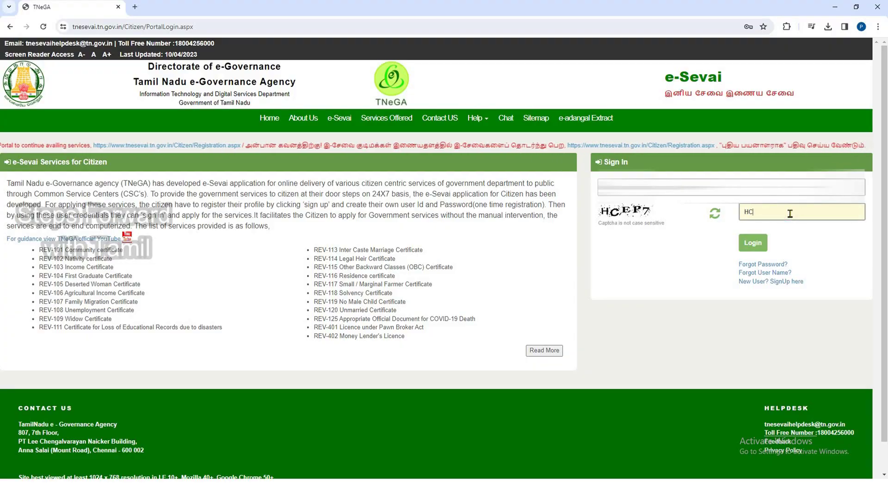
type("EP7")
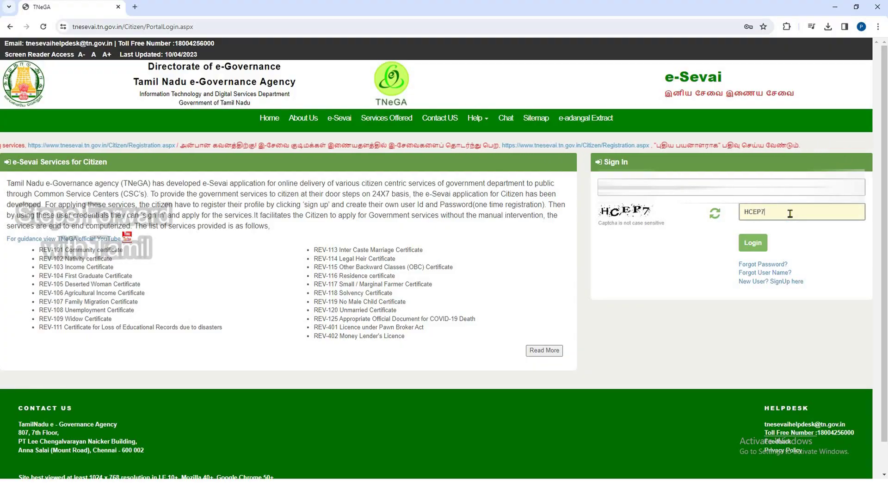
left_click(753, 242)
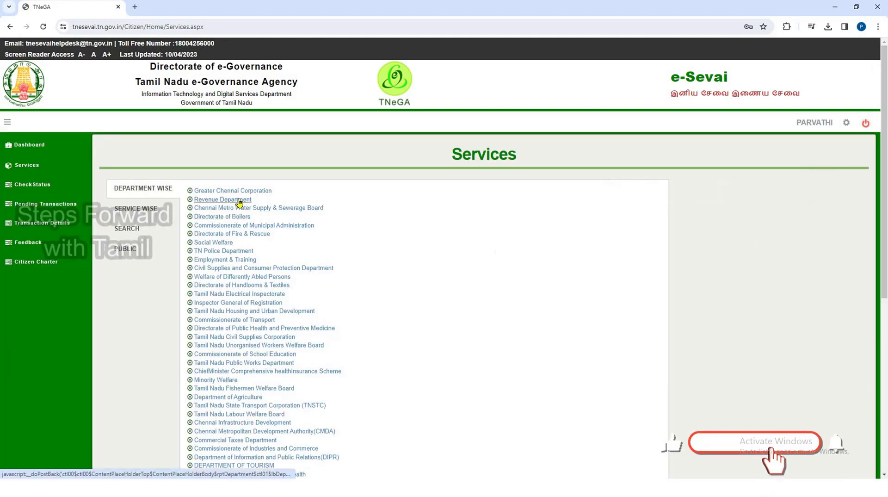
left_click(239, 200)
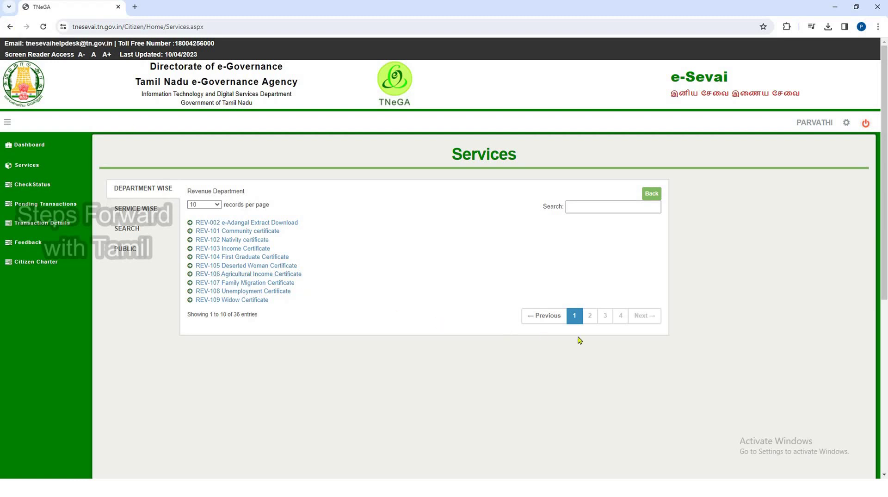
Filter the services by 'wido' and open REV-109 Widow Certificate
left_click(591, 316)
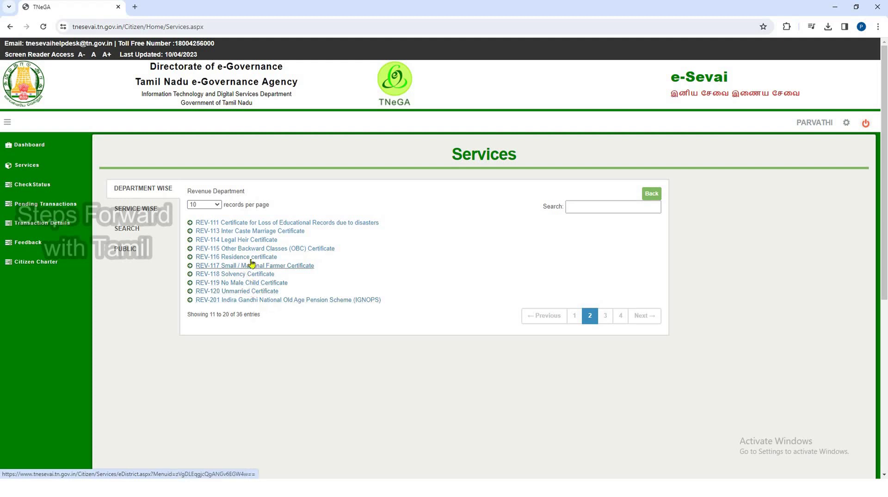
left_click(605, 315)
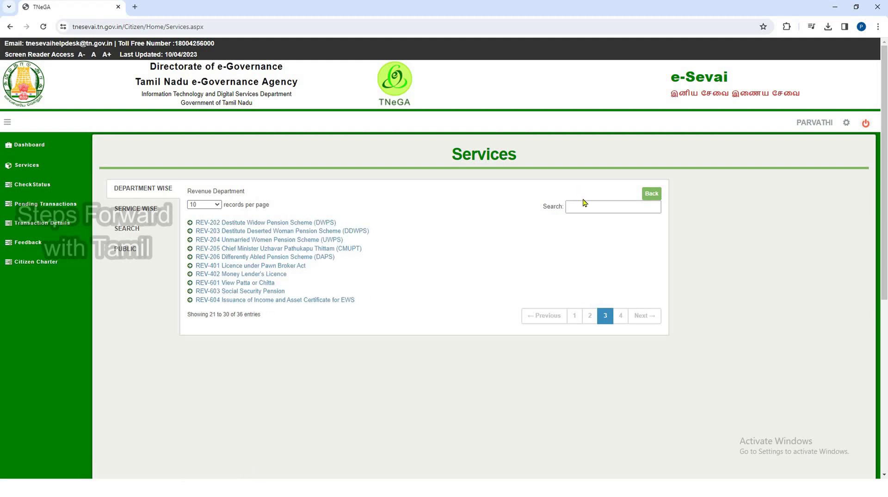
left_click(585, 205)
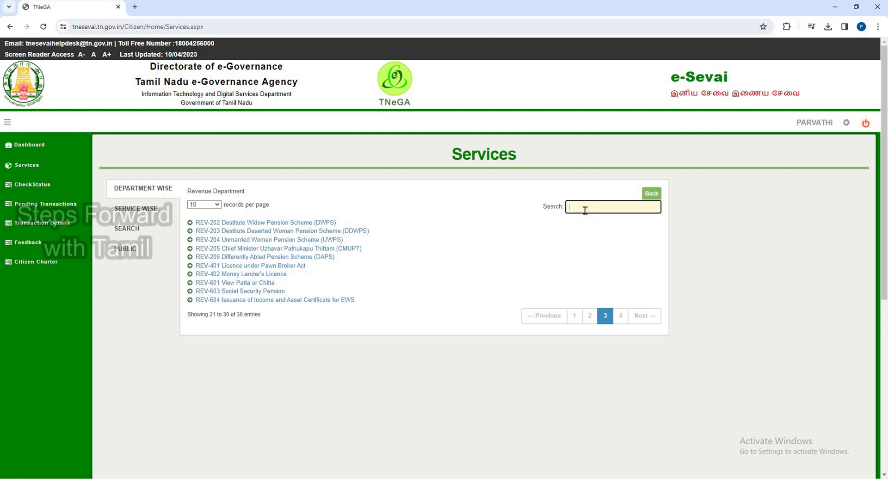
type("wido")
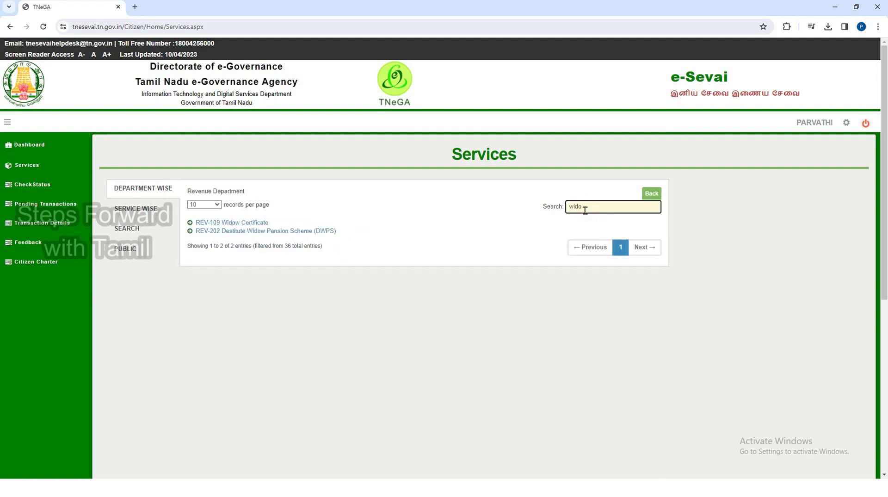
left_click(253, 224)
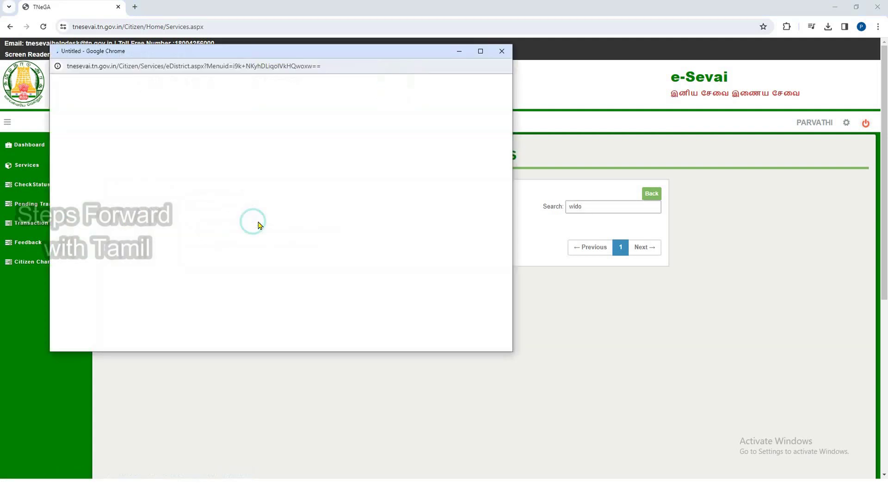
Maximize the e-District window and proceed past the Rs. 60 fee instructions
left_click(480, 51)
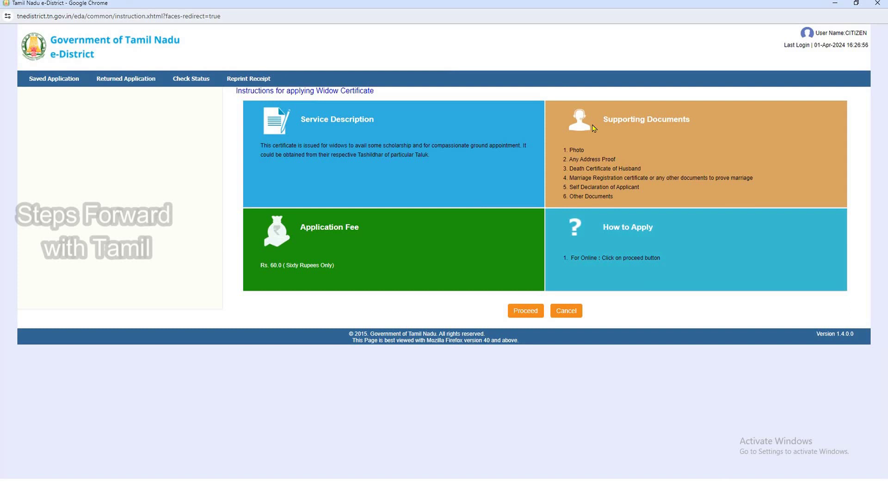
left_click(536, 313)
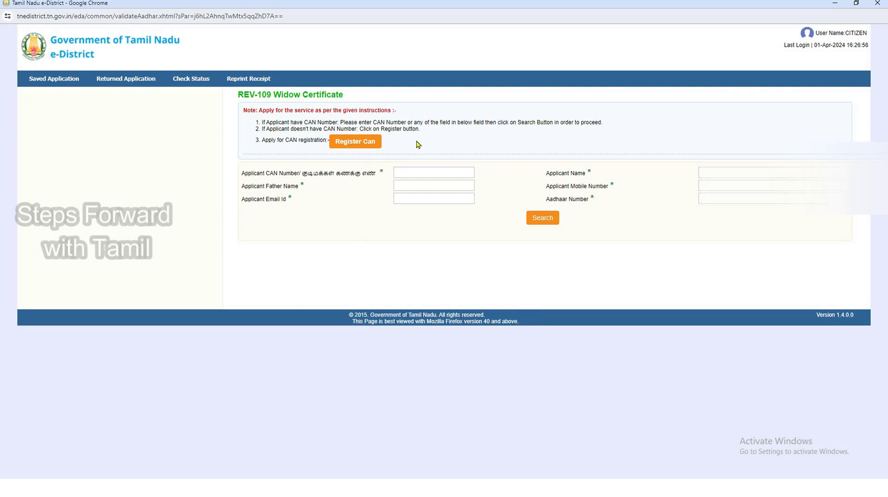
Find the applicant's CAN record by Aadhaar number, select it, and re-enter the Aadhaar
left_click(703, 199)
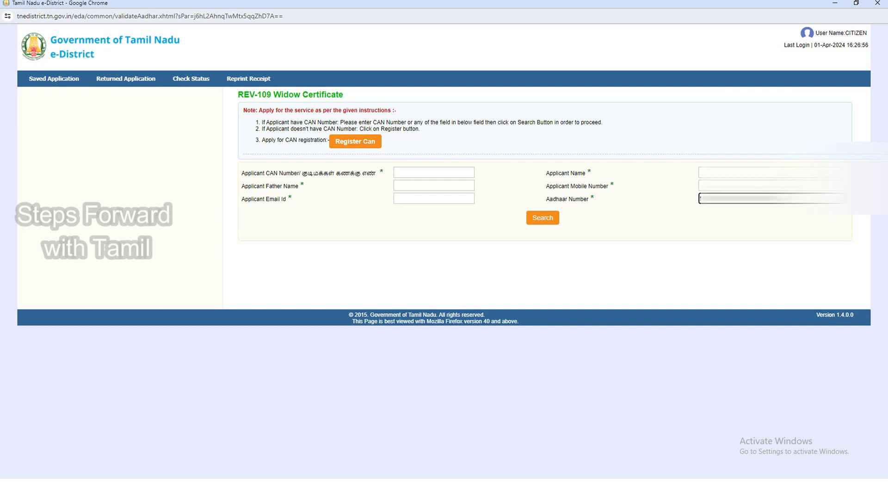
left_click(542, 220)
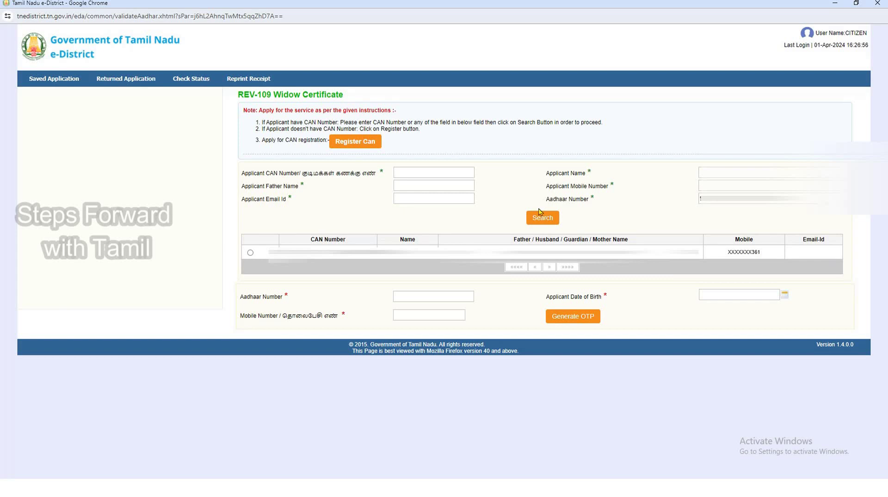
left_click(250, 252)
left_click(447, 301)
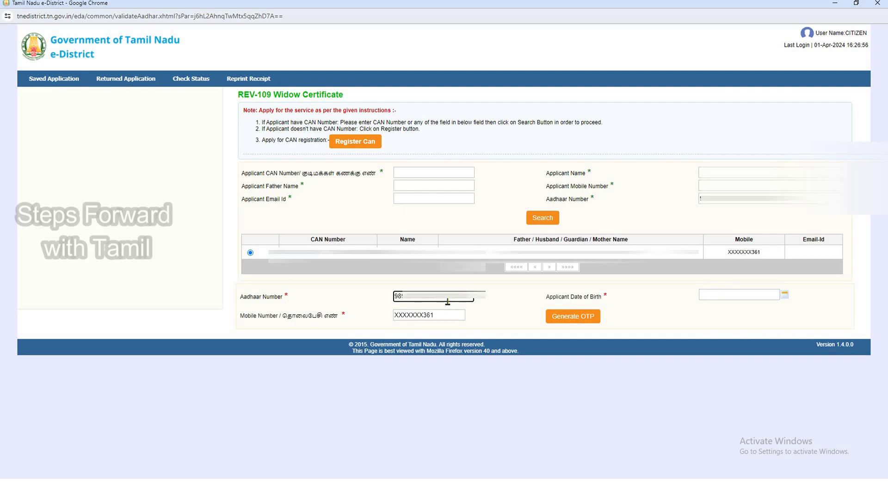
Set the date of birth to a day in January 1965 and request the OTP
left_click(785, 294)
left_click(742, 306)
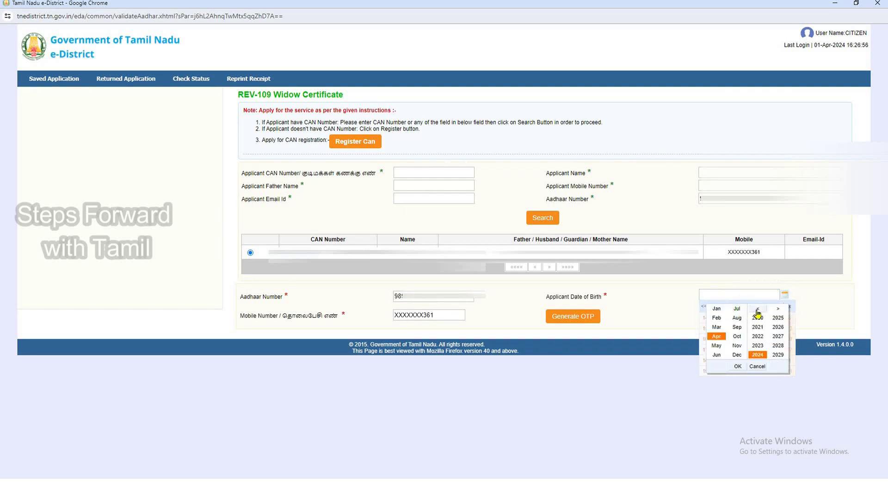
left_click(757, 308)
left_click(758, 308)
left_click(757, 308)
left_click(758, 308)
left_click(758, 308)
left_click(757, 308)
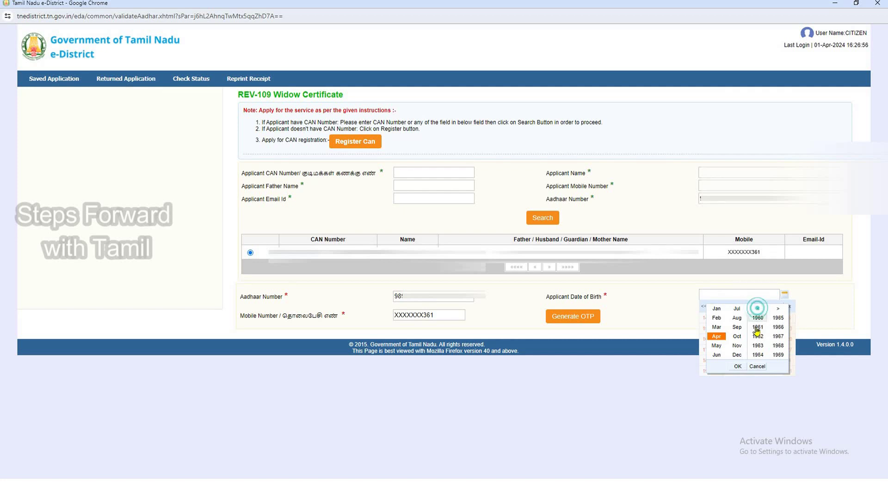
left_click(781, 318)
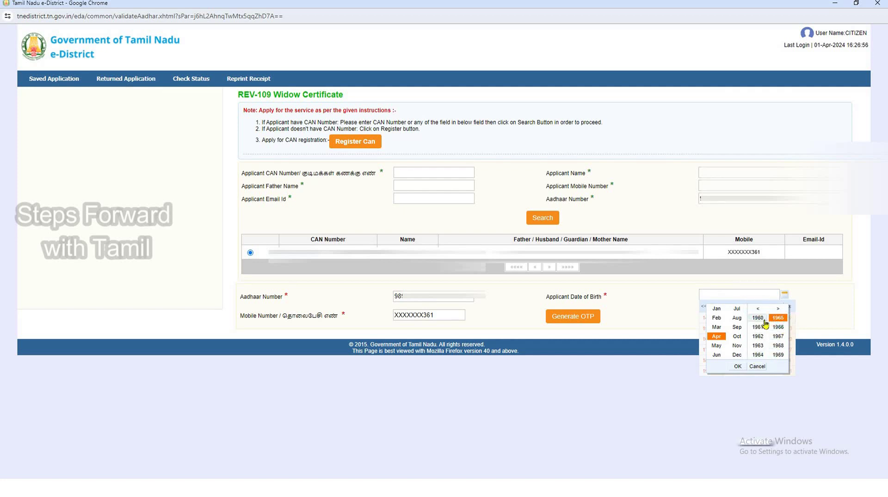
left_click(716, 308)
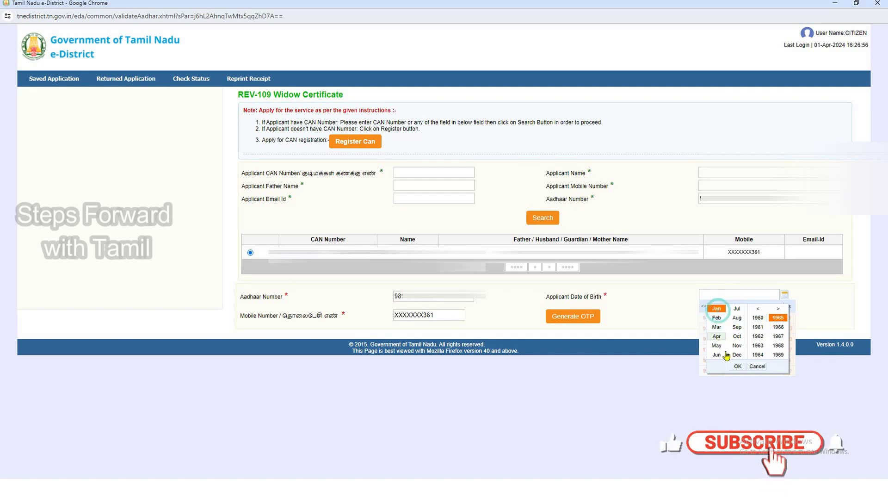
left_click(737, 366)
left_click(717, 350)
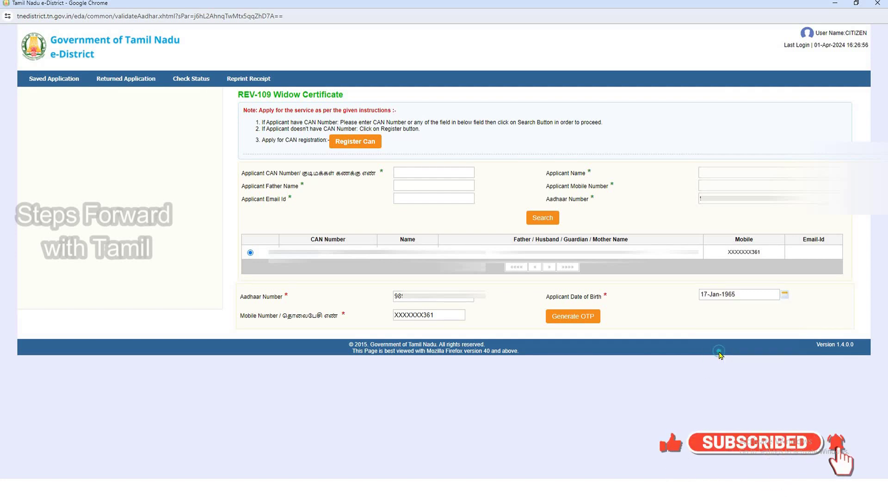
left_click(579, 319)
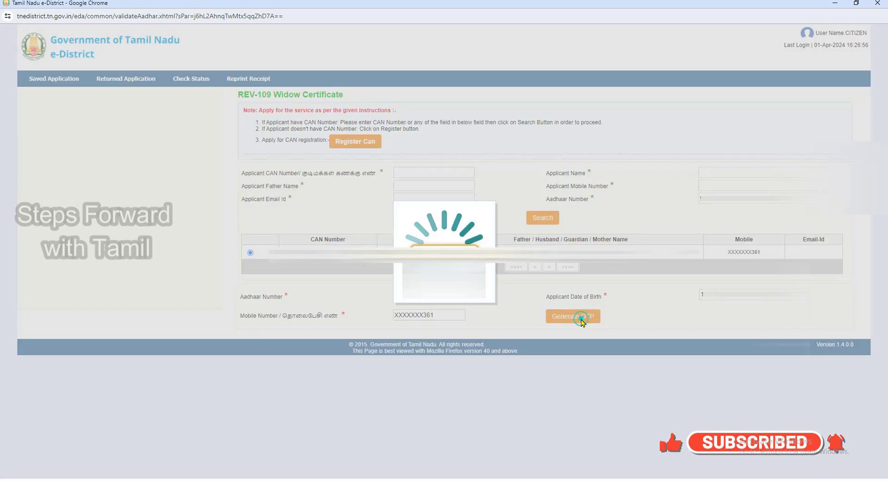
Enter the received OTP and go to the CAN Registration form via Register Can
left_click(418, 331)
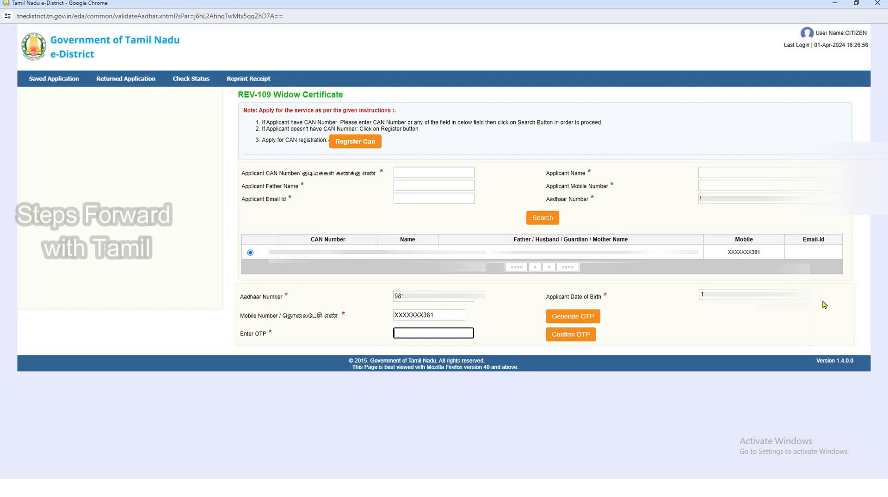
left_click(365, 143)
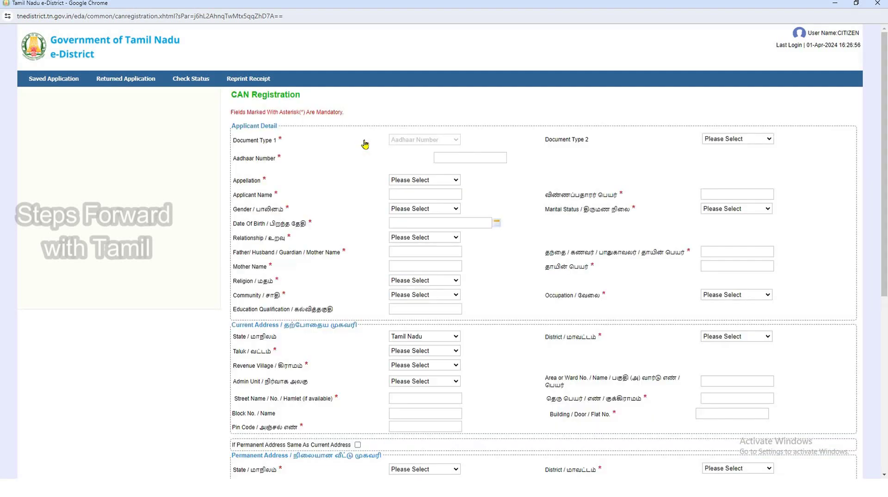
Enter the applicant's Aadhaar number and choose Ration card as Document Type 2
left_click(460, 158)
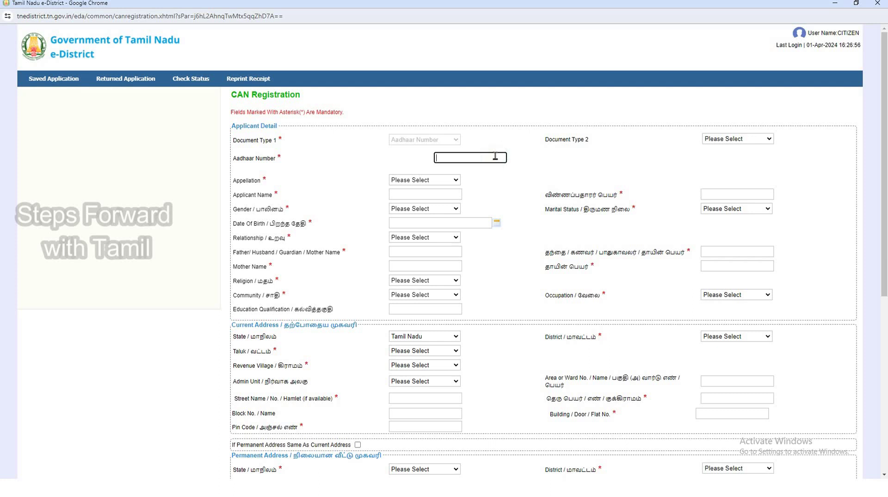
type("989")
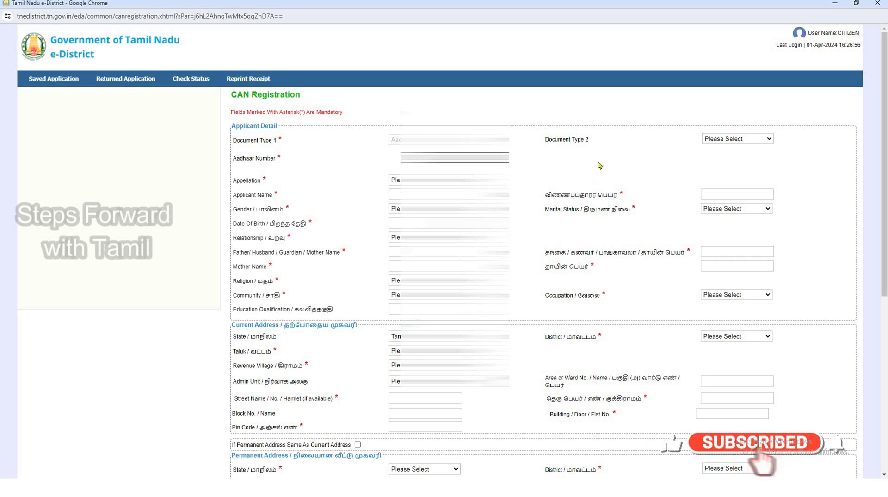
left_click(726, 139)
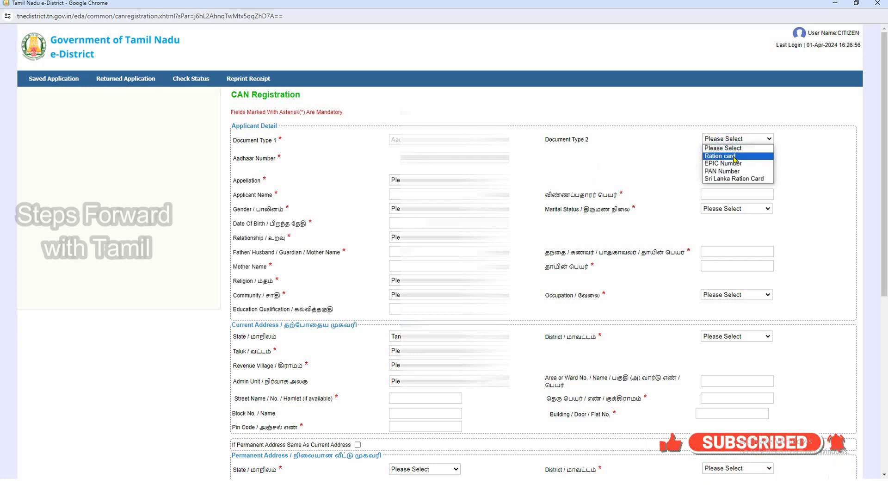
left_click(720, 156)
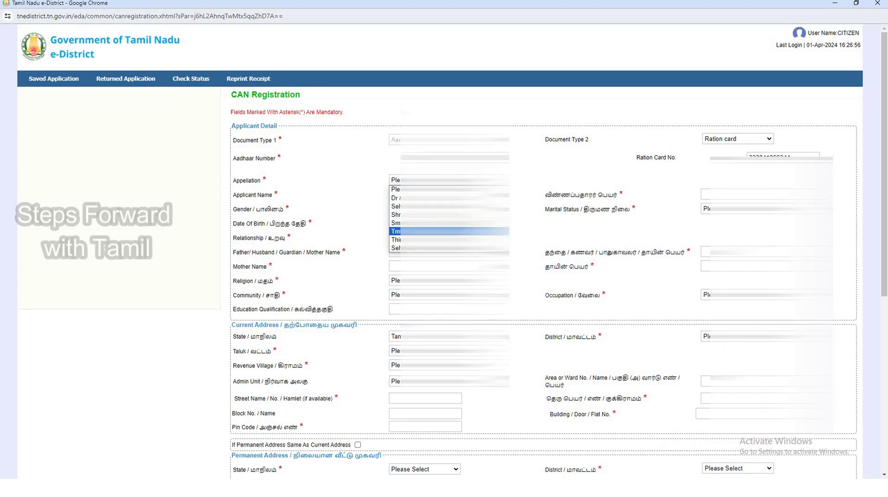
Choose the appellation, type the applicant's name, and select it for copying
left_click(425, 231)
left_click(430, 194)
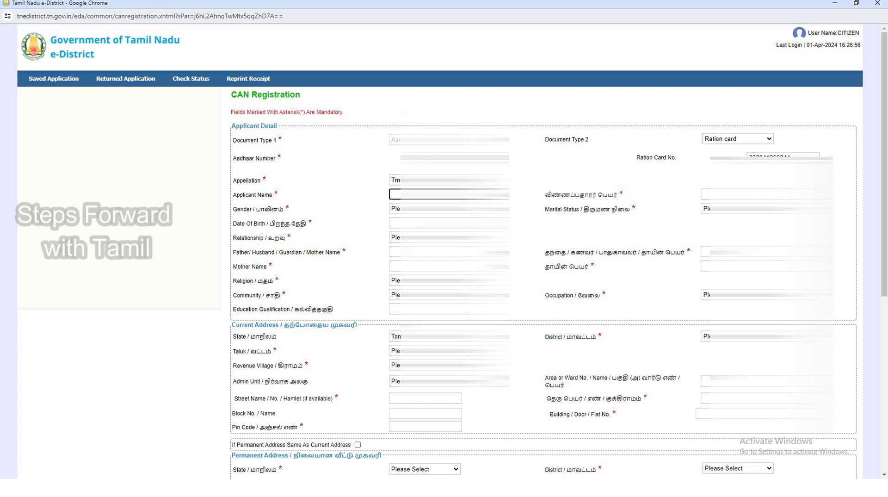
type("Su")
left_click_drag(422, 195, 383, 193)
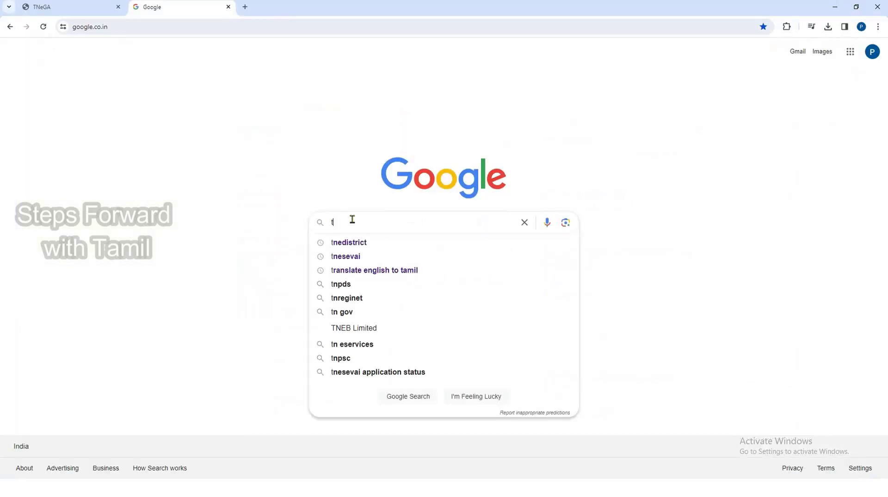
Translate the applicant's name into Tamil with Google Translate and copy the Tamil text
type("tra")
left_click(357, 243)
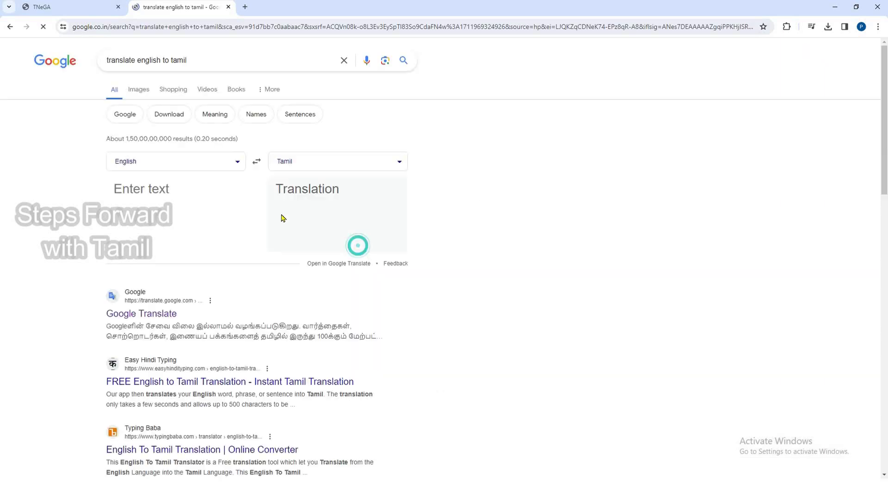
left_click(180, 189)
type("Suceela P")
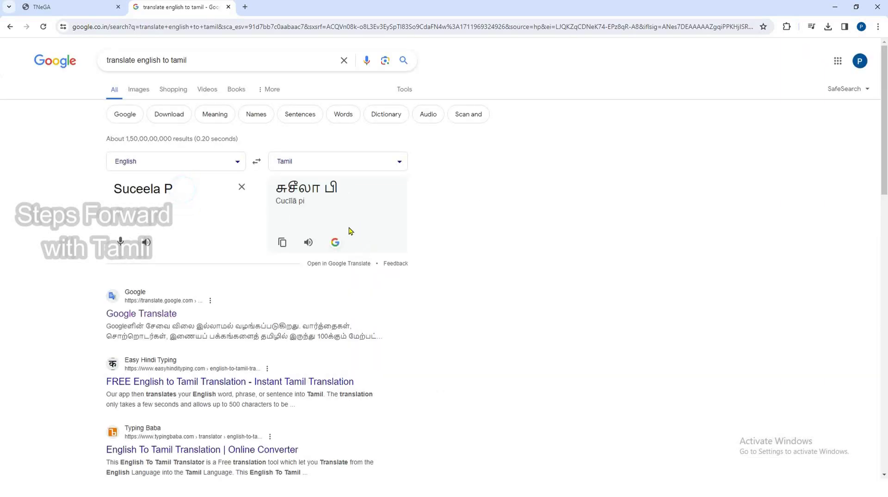
left_click_drag(277, 187, 345, 194)
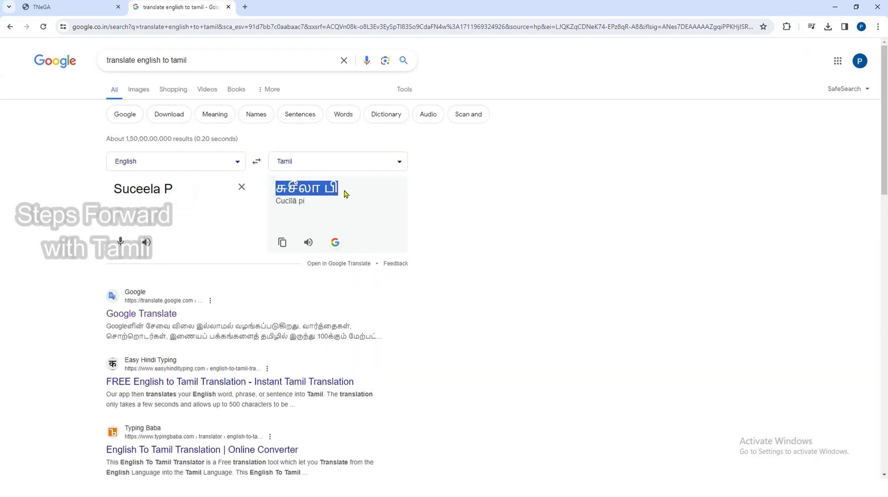
left_click(317, 191)
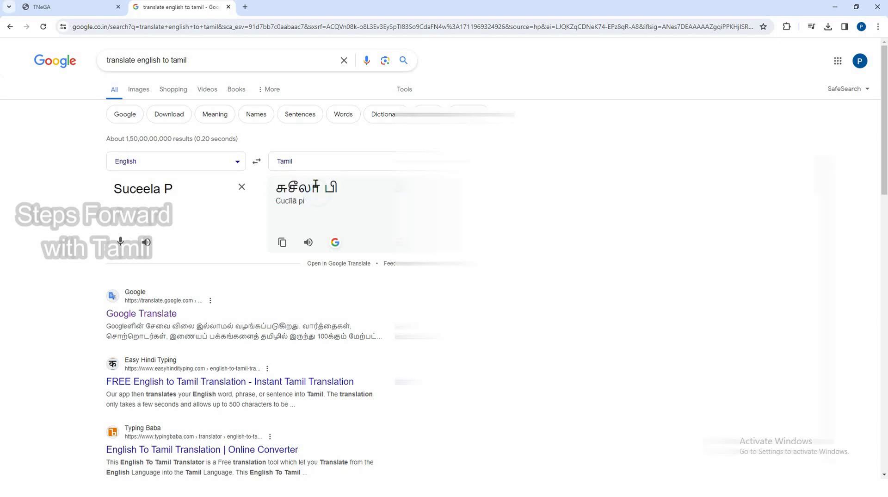
left_click_drag(316, 185, 275, 186)
key("alt+Tab")
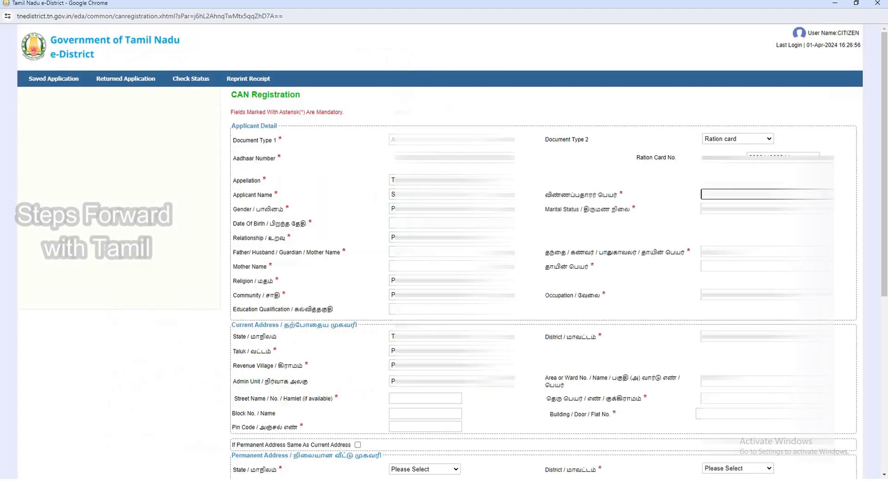
Paste the Tamil name, set Gender to Female, and confirm a marital status
key("ctrl+v")
left_click(424, 208)
left_click(416, 226)
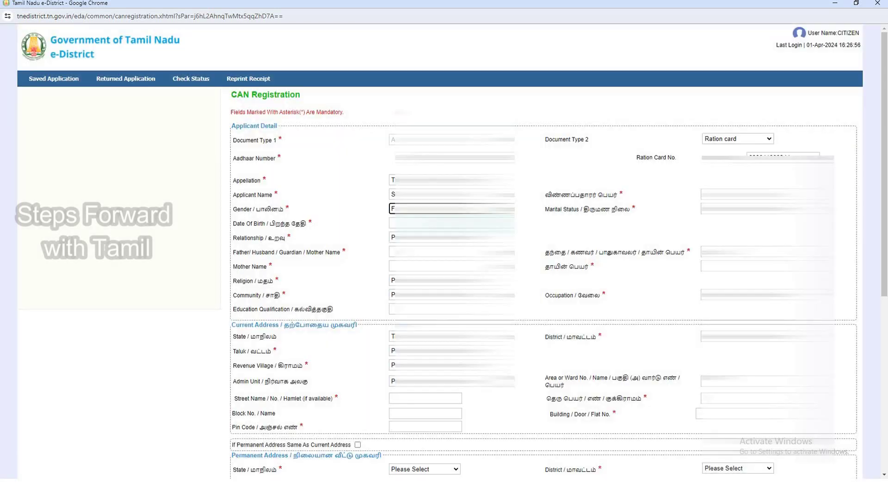
left_click(707, 209)
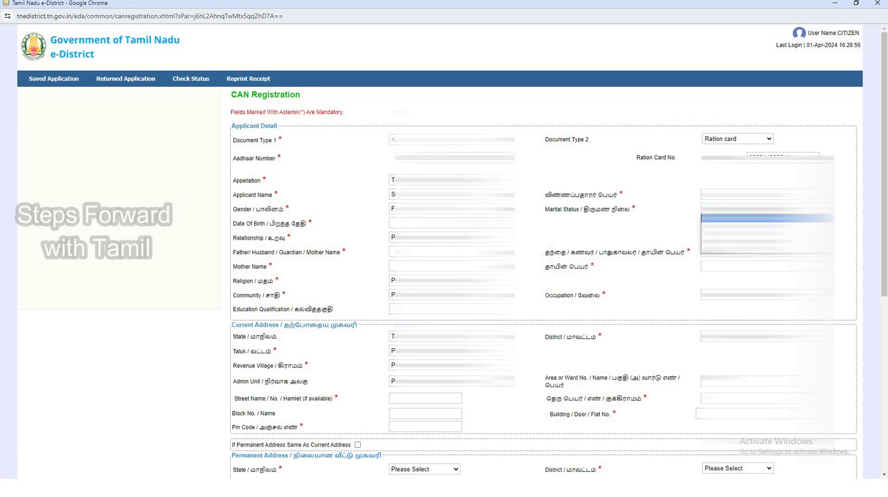
key("Return")
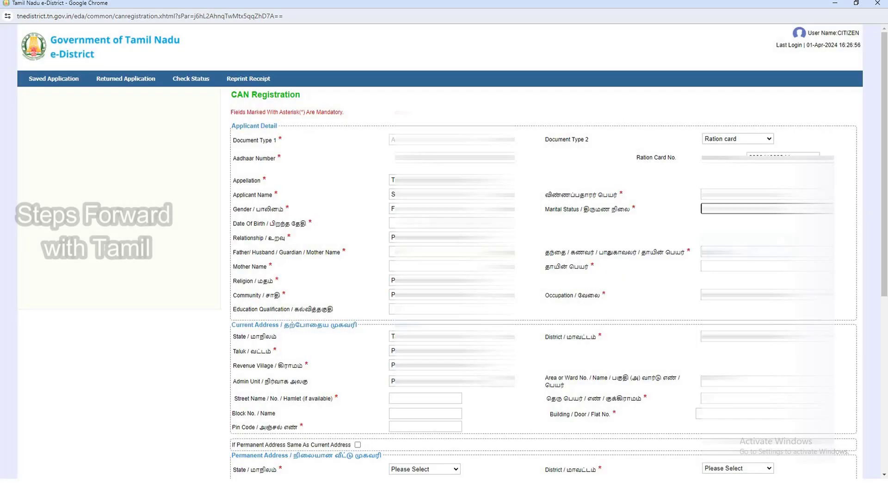
Pick the date of birth and set the Relationship field
left_click(466, 223)
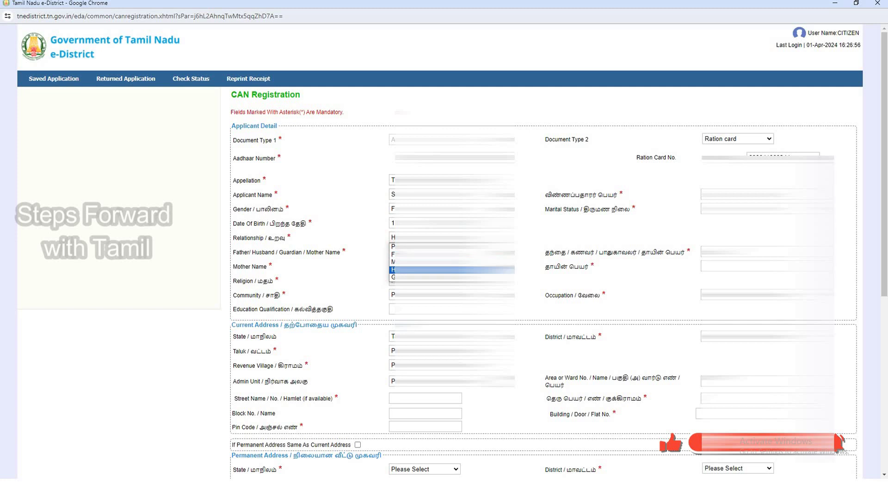
left_click(417, 270)
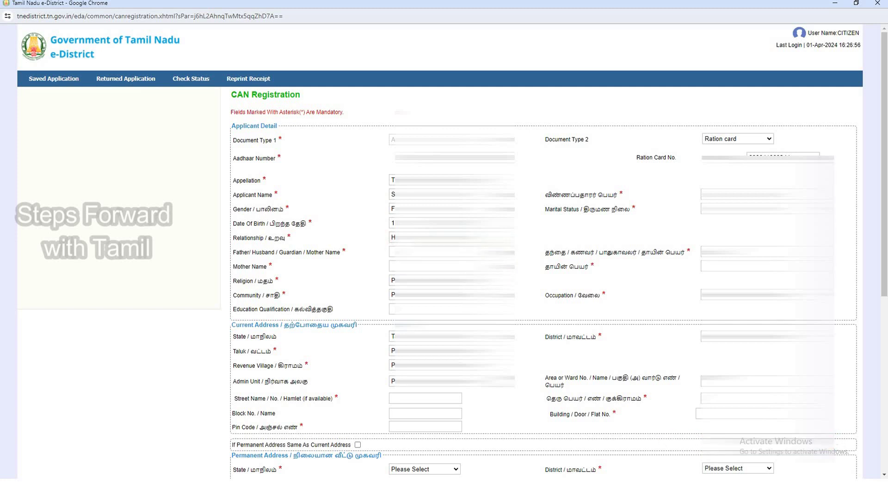
left_click(426, 237)
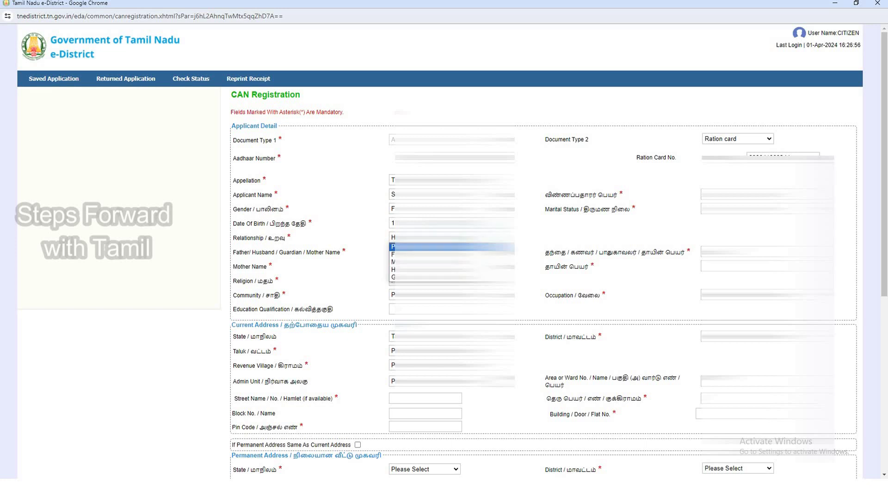
left_click(417, 247)
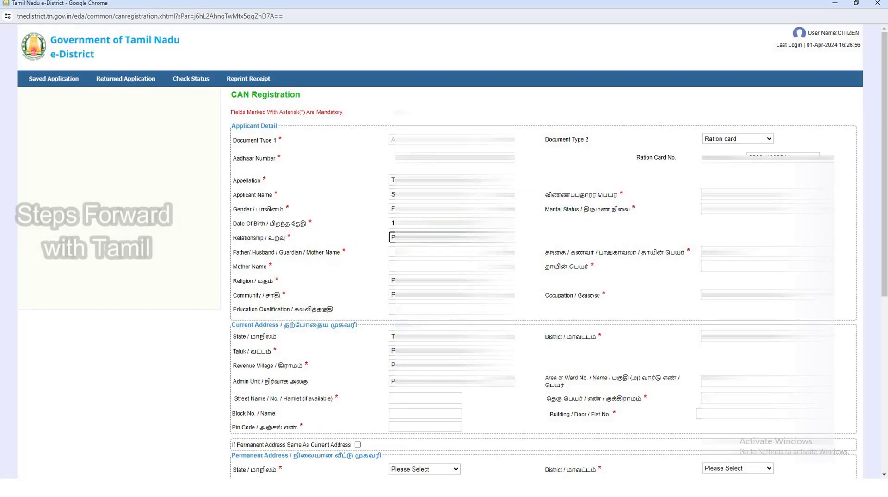
left_click(425, 237)
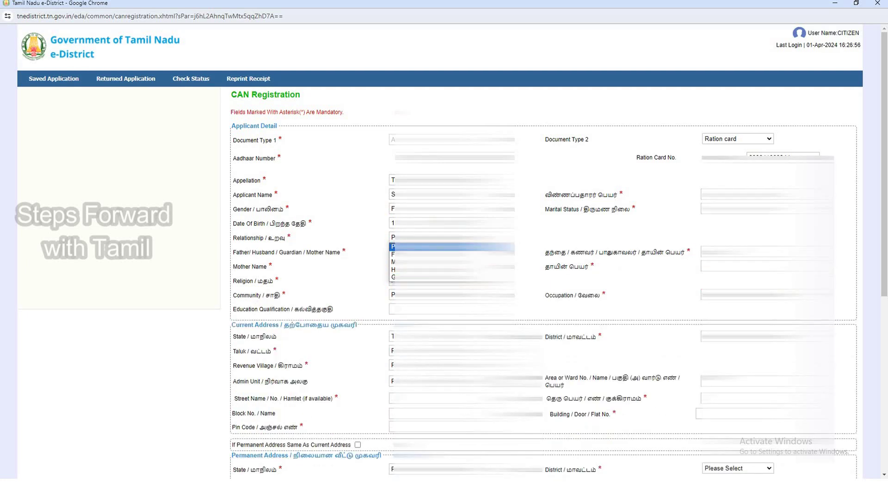
key("Return")
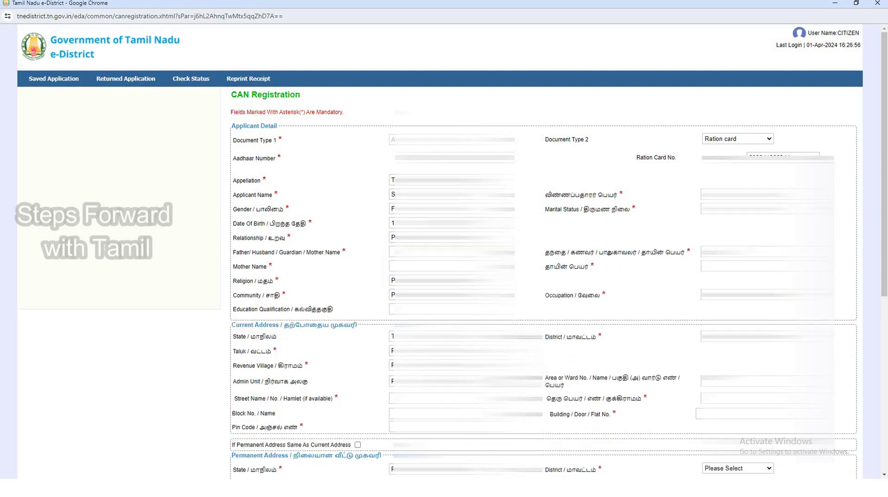
scroll(543, 250, "down", 2)
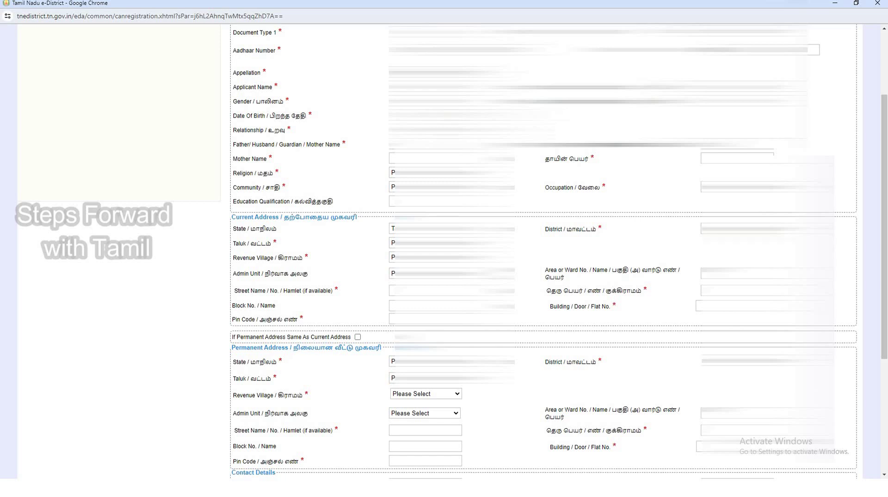
Make the permanent address match the current one and autofill phone, mobile and e-mail
left_click(358, 337)
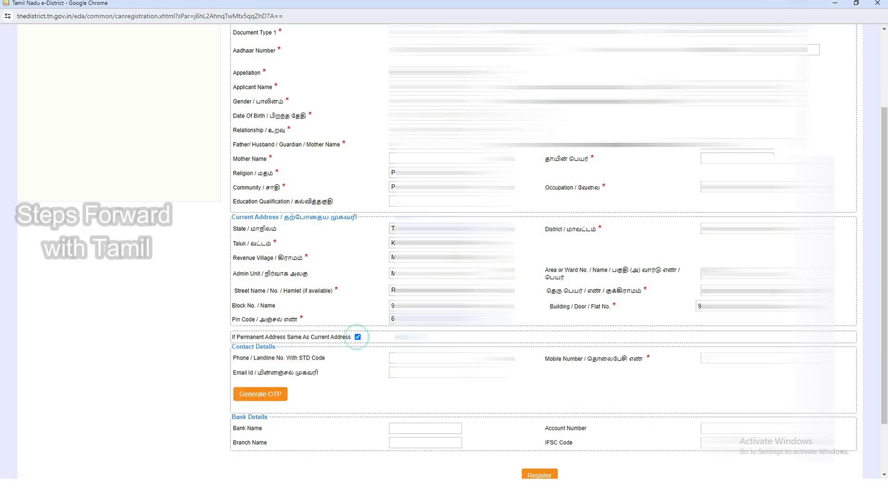
left_click(451, 357)
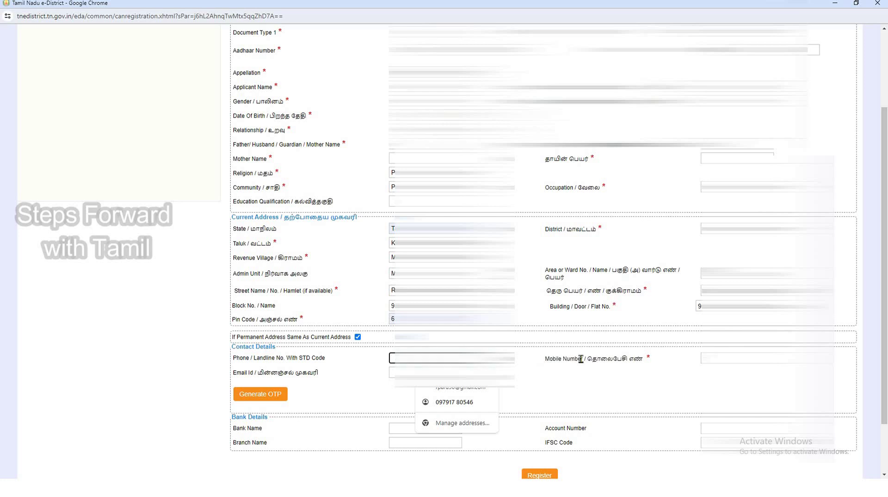
left_click(740, 358)
left_click(740, 381)
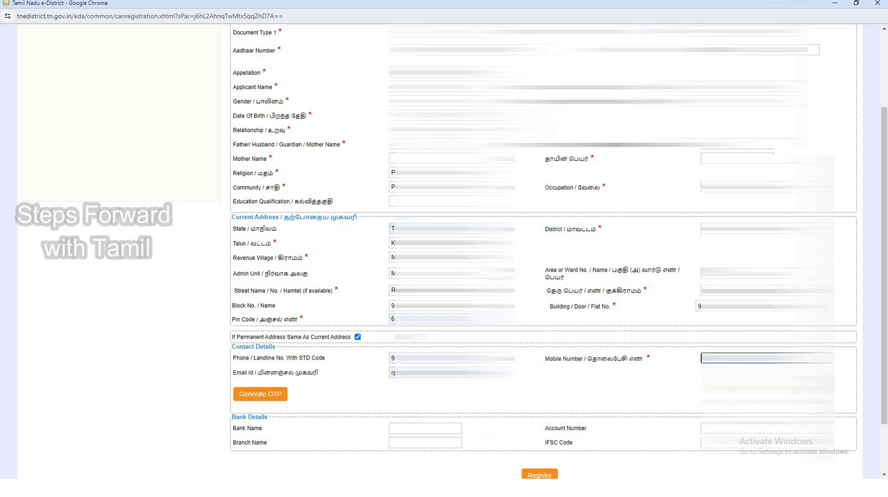
Generate an OTP for the mobile number and enter the received code
left_click(273, 396)
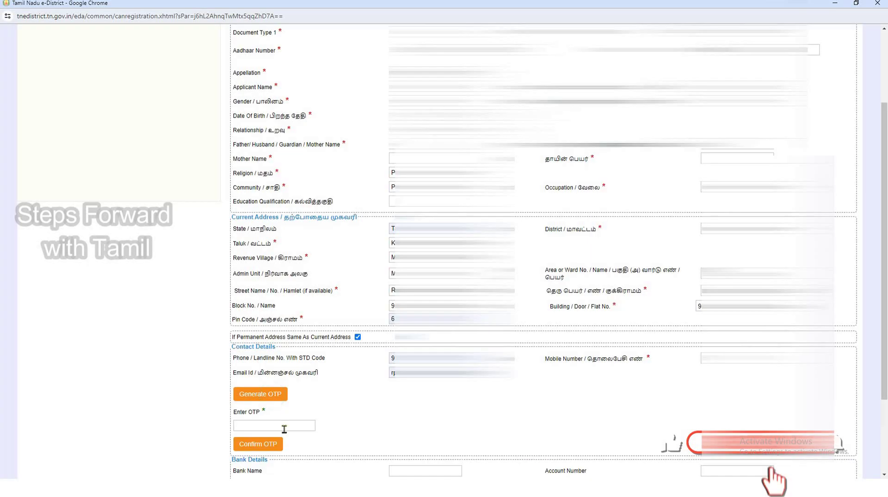
scroll(284, 423, "down", 3)
left_click(290, 314)
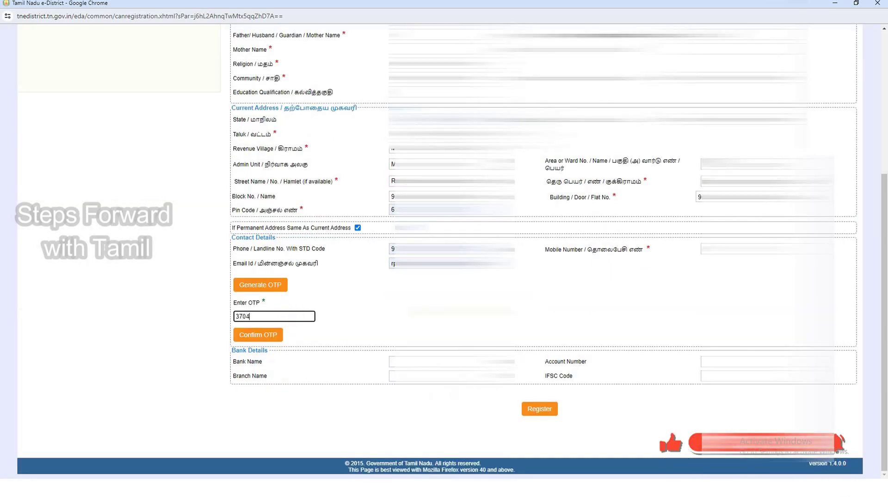
left_click(461, 311)
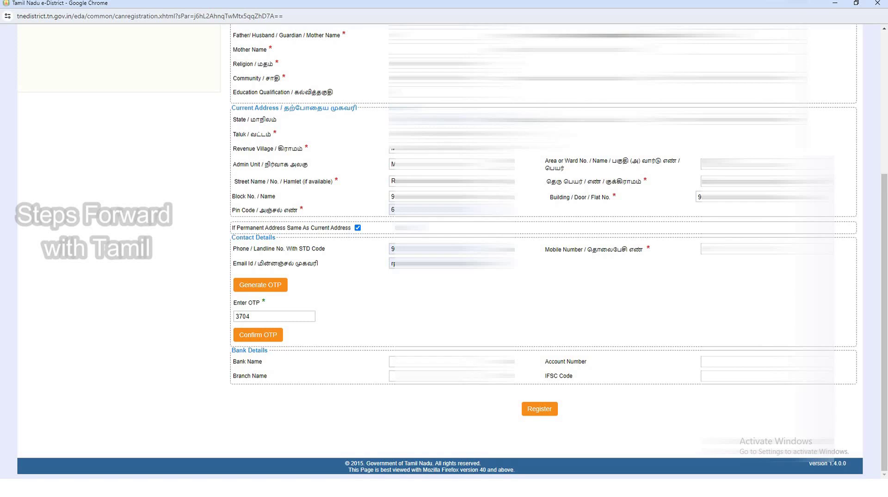
Fill in the bank name, account number, branch name and IFSC code
left_click(451, 362)
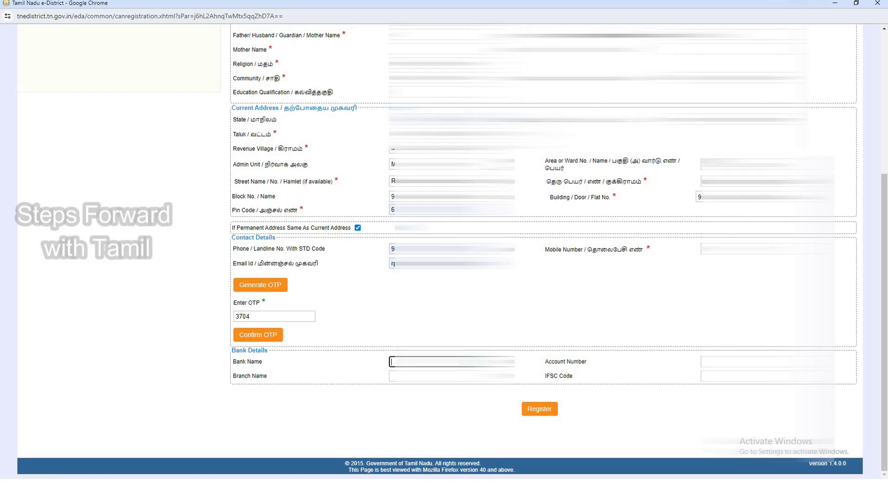
type("B")
key("Tab")
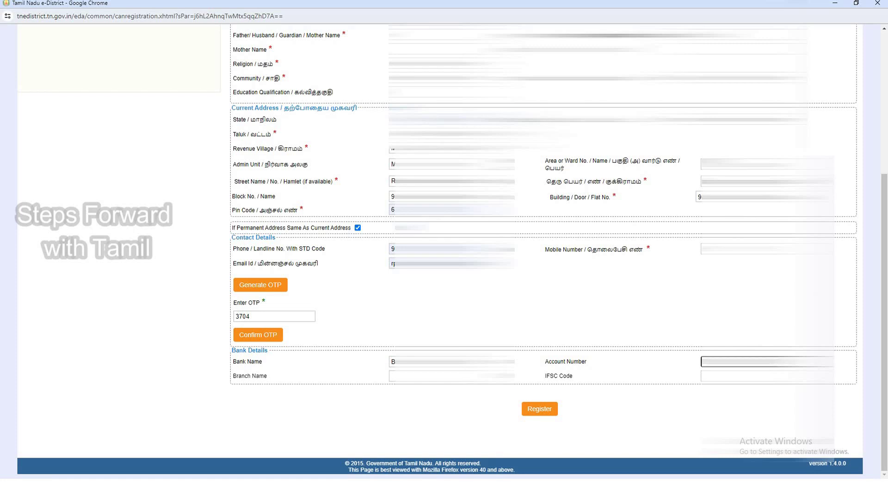
left_click(451, 376)
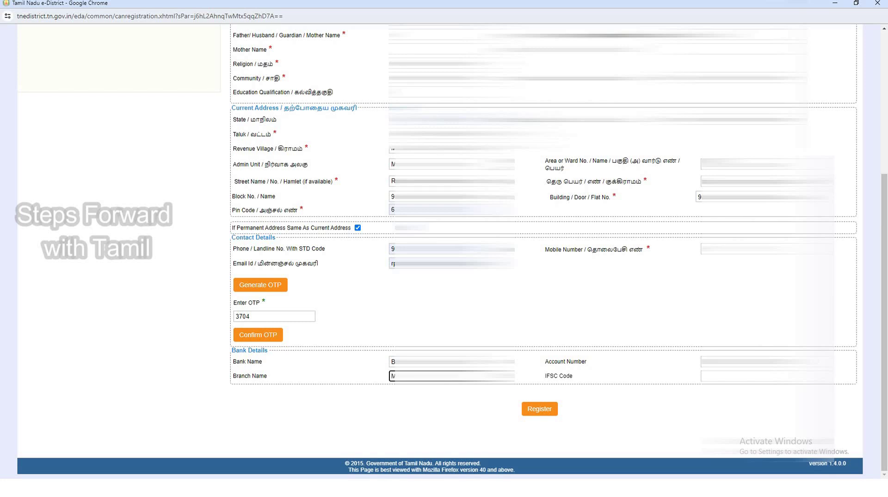
key("Tab")
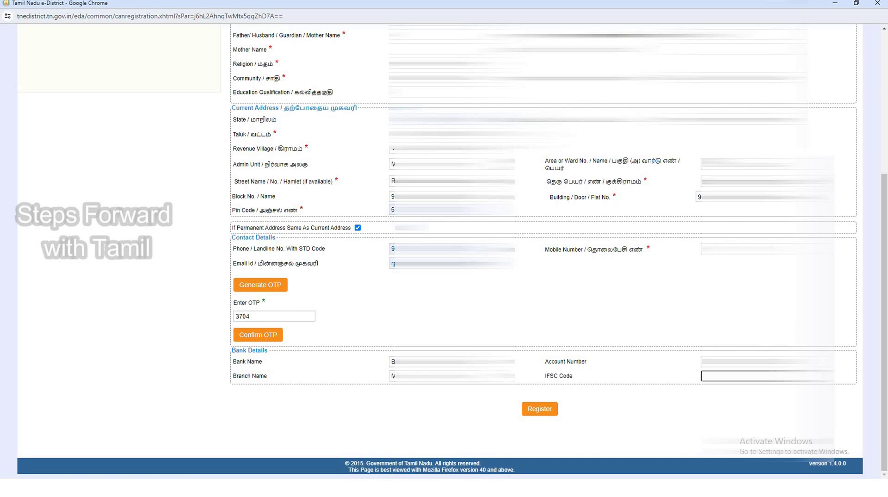
Register the CAN form and confirm the Aadhaar prompt to save the details
left_click(540, 408)
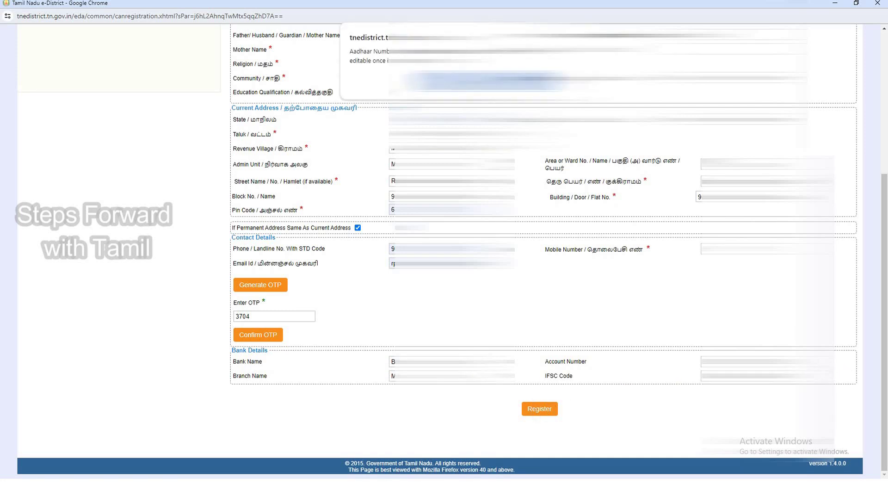
key("Return")
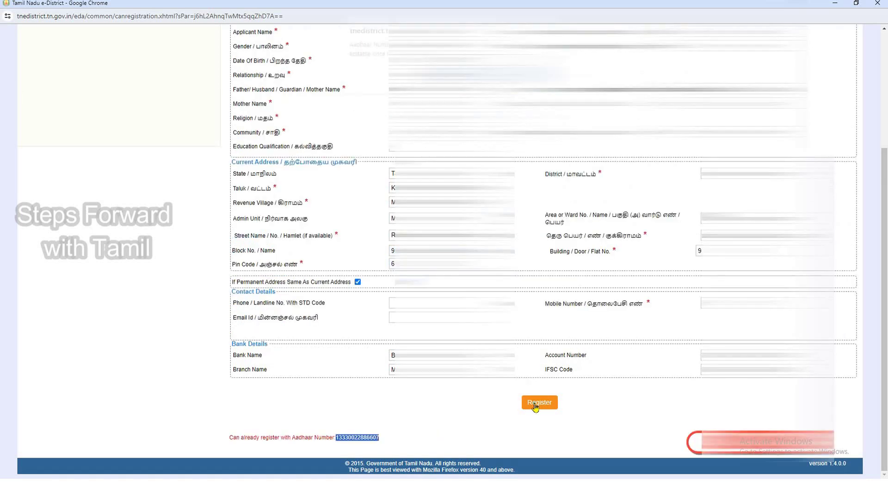
key("Return")
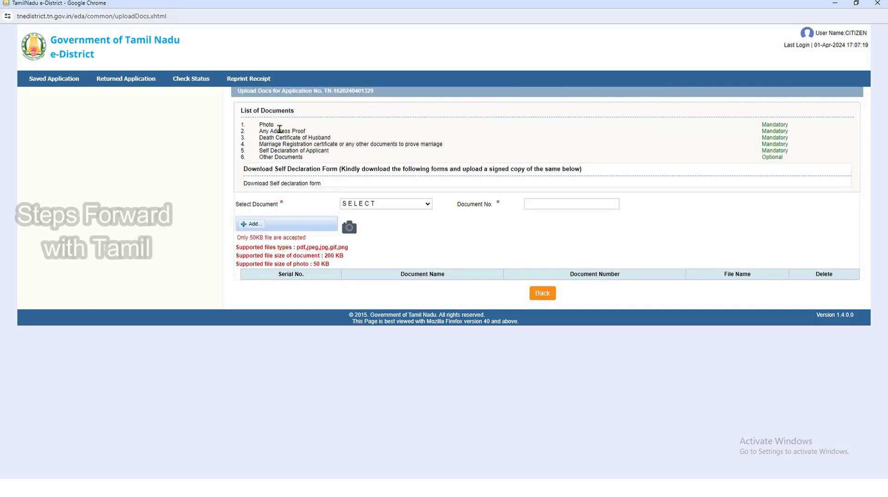
Add the Photo document with number 1, get the self-declaration form, and proceed to payment
left_click(379, 204)
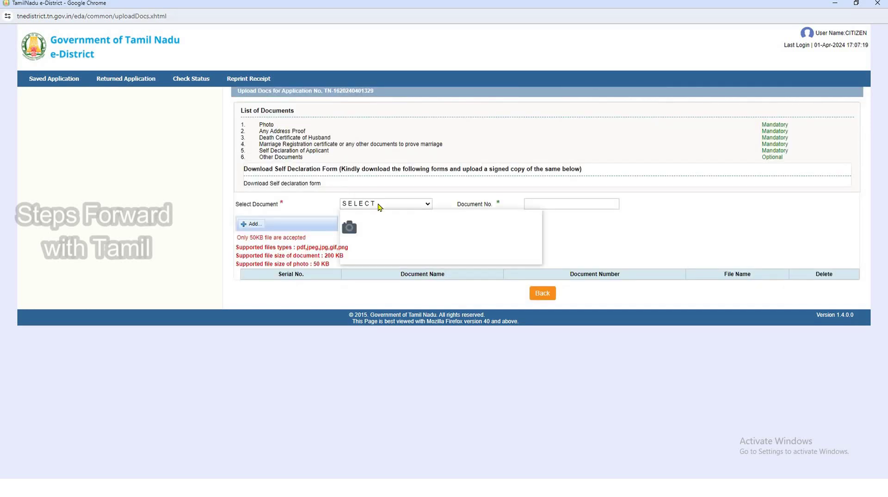
left_click(379, 221)
left_click(568, 204)
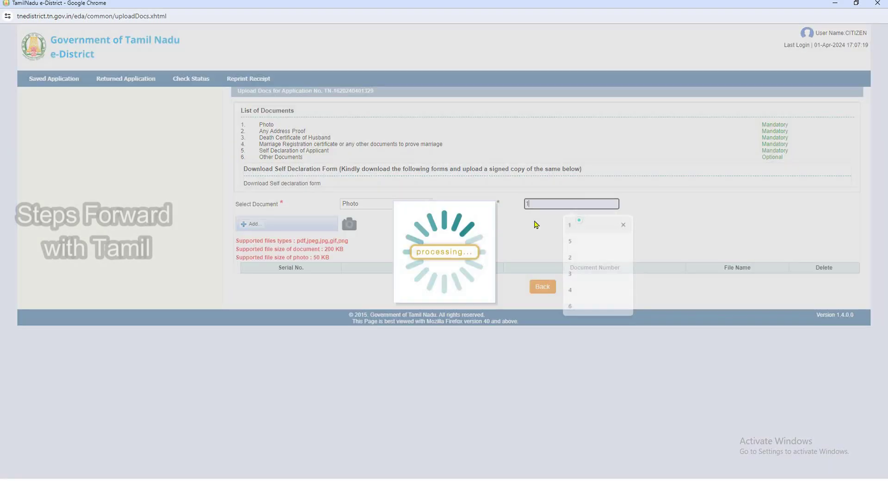
left_click(569, 224)
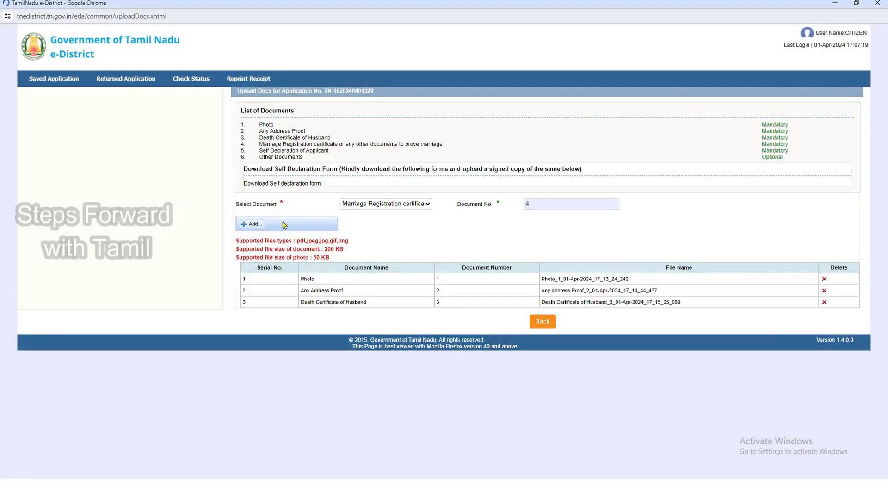
left_click(278, 187)
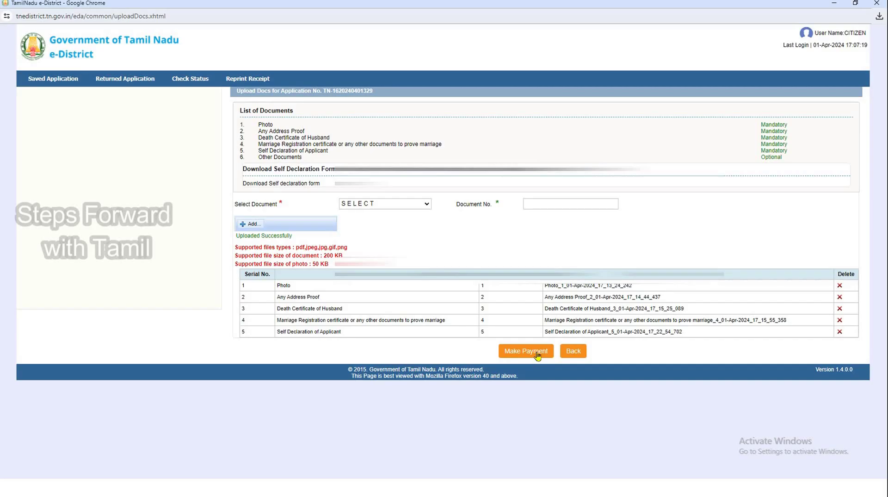
left_click(536, 352)
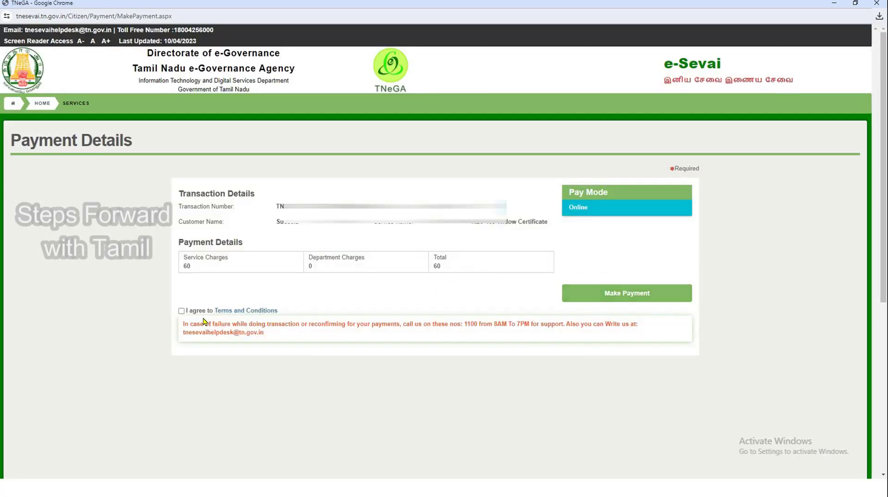
Accept the terms and pay the ₹60 fee by UPI QR code through BillDesk
left_click(181, 311)
left_click(592, 296)
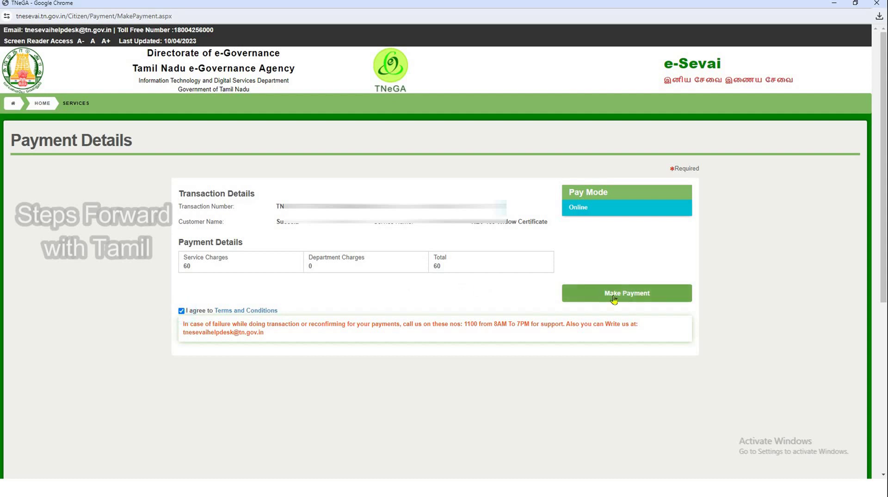
left_click(182, 311)
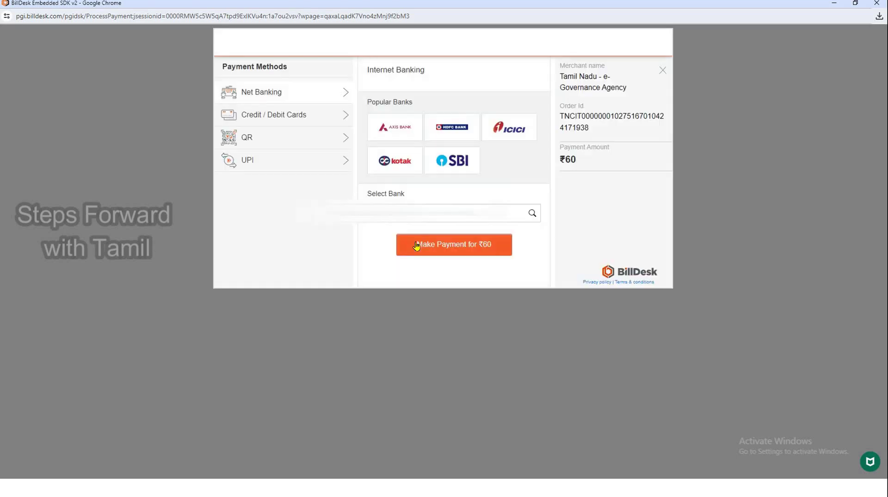
left_click(257, 159)
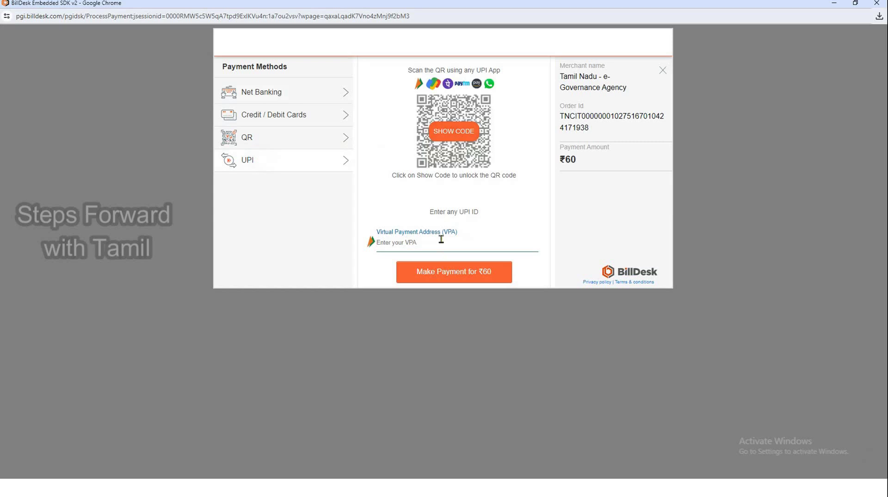
left_click(454, 126)
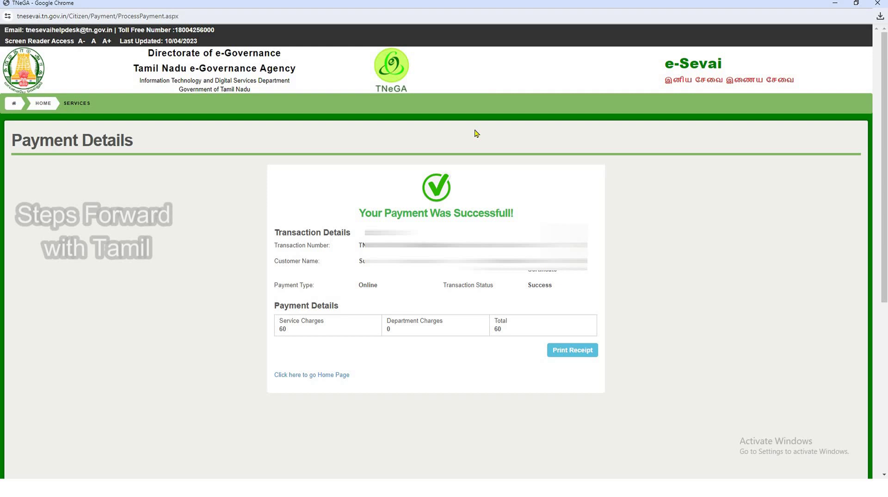
View the ₹60.00 payment receipt PDF, then return to the home page
left_click(584, 356)
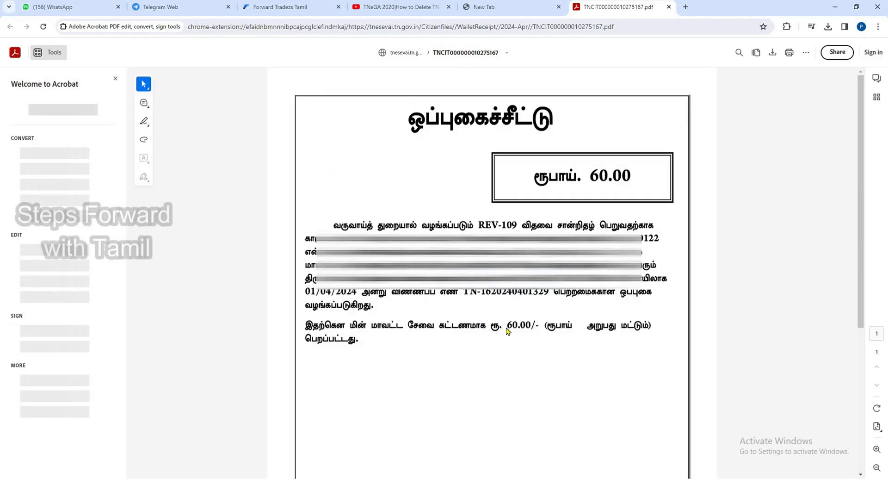
left_click(322, 375)
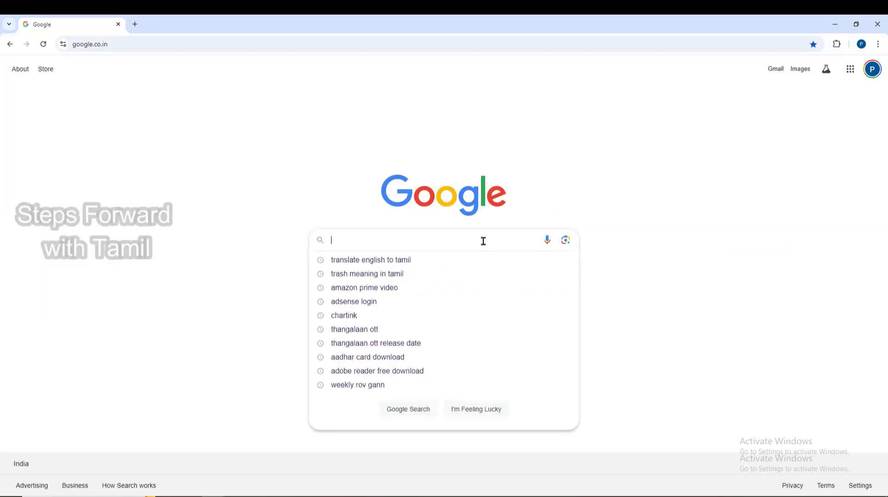
Search Google for tnedistrict and open the Tamil Nadu e-District website
type("tn")
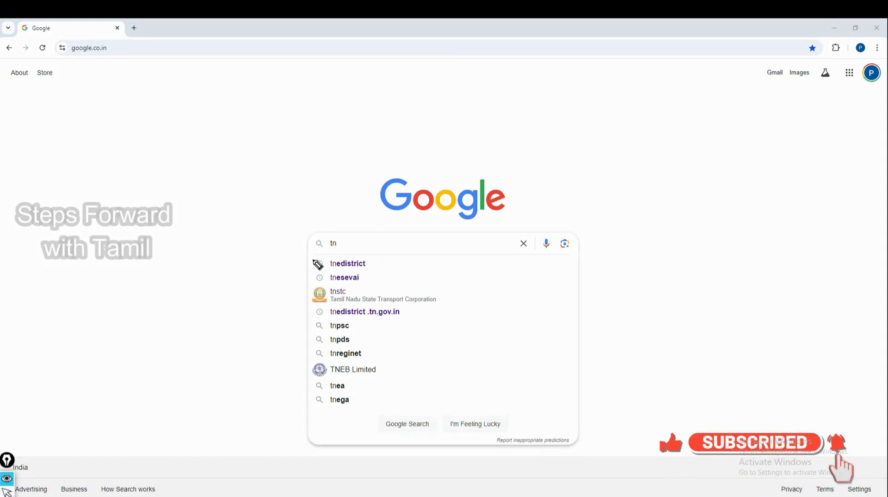
mouse_move(340, 254)
left_mouse_down()
mouse_move(323, 268)
mouse_move(369, 278)
mouse_move(373, 258)
mouse_move(340, 256)
mouse_move(382, 264)
mouse_move(407, 249)
left_mouse_up()
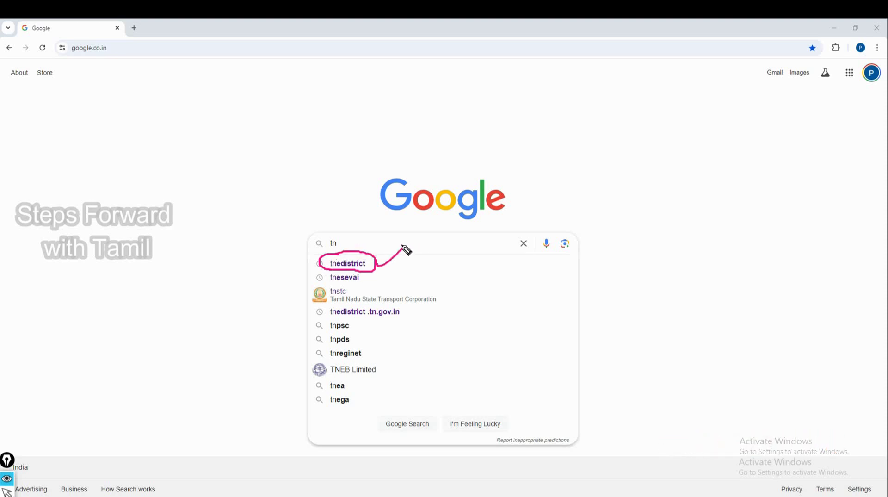
key("Escape")
left_click(383, 267)
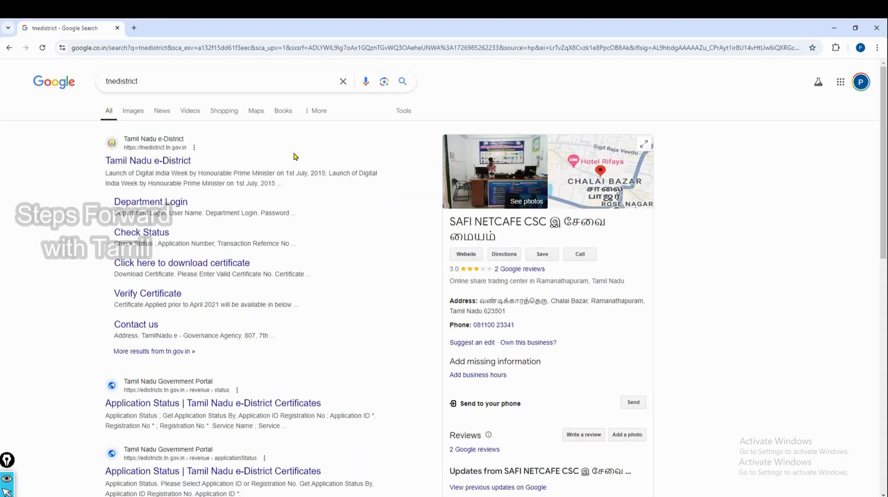
mouse_move(134, 150)
left_mouse_down()
mouse_move(105, 161)
mouse_move(194, 176)
mouse_move(122, 148)
left_mouse_up()
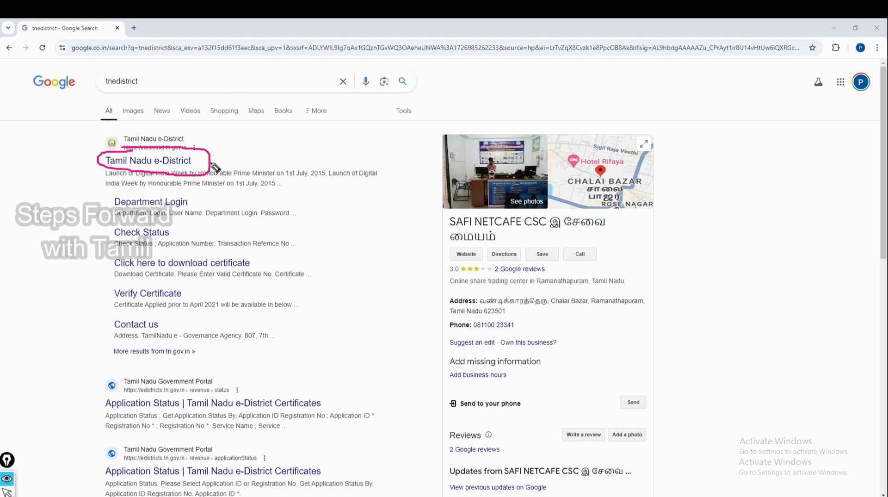
left_click_drag(212, 164, 253, 148)
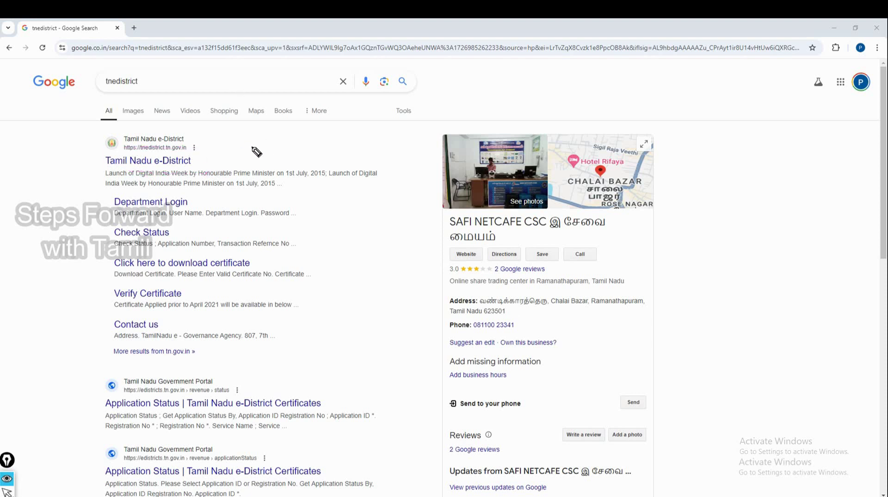
left_click(175, 160)
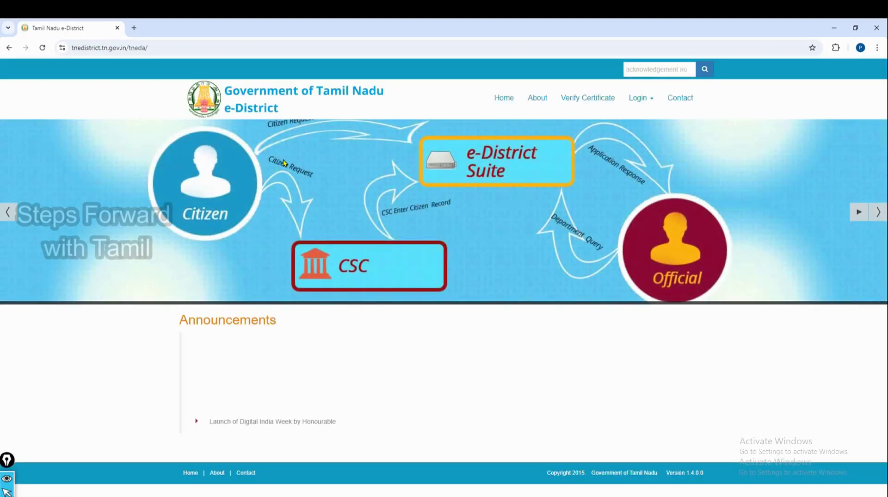
Look up the application by its saved acknowledgement number and review its Status and Remarks
mouse_move(639, 51)
left_mouse_down()
mouse_move(618, 64)
mouse_move(676, 85)
mouse_move(712, 74)
mouse_move(640, 56)
left_mouse_up()
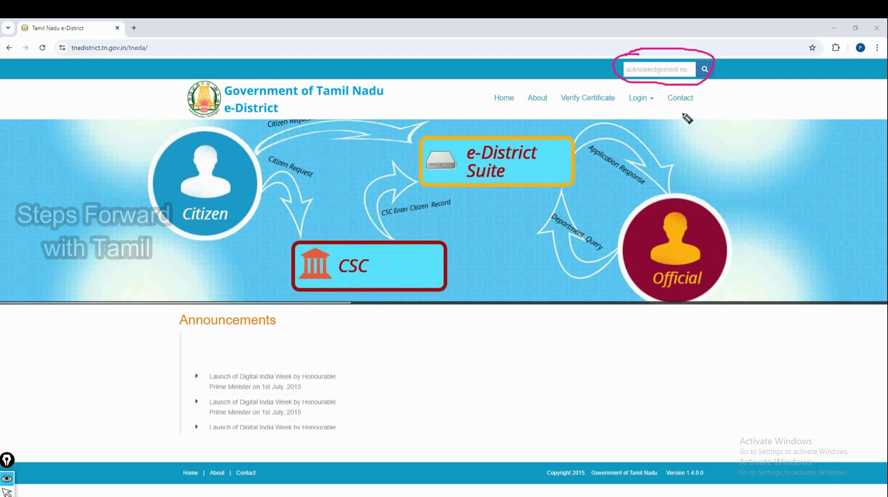
left_click(7, 496)
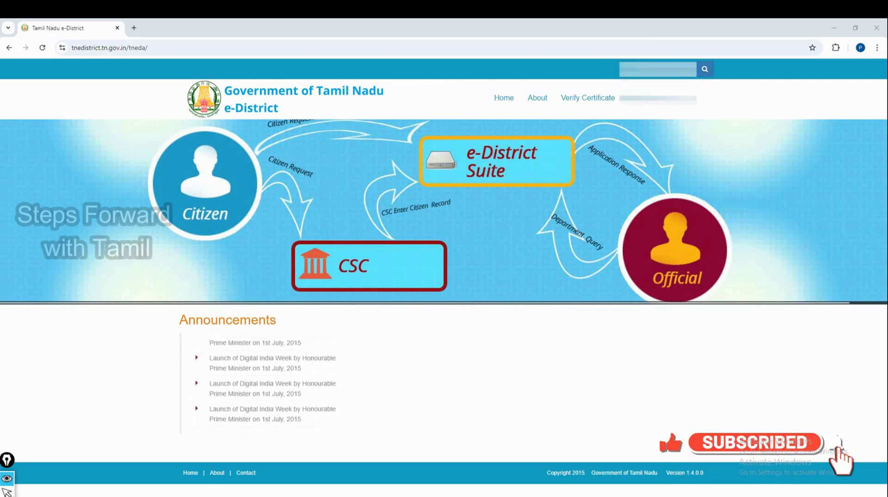
left_click(7, 492)
left_click(659, 70)
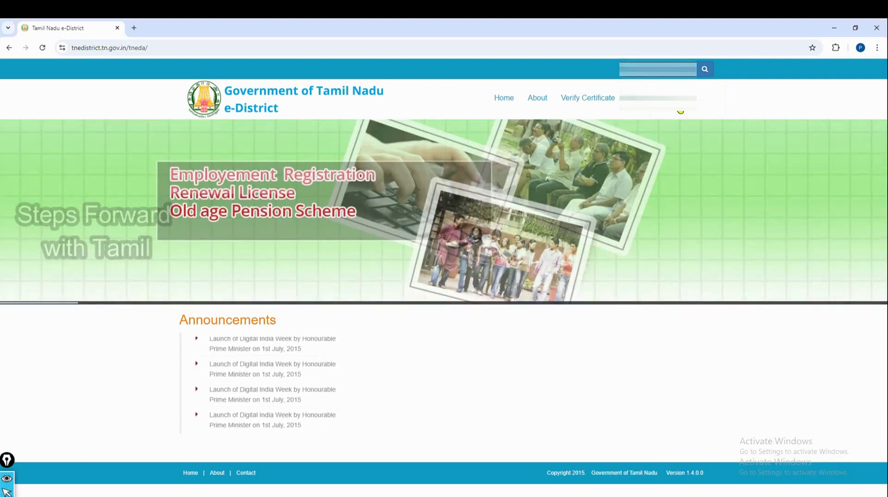
left_click(706, 72)
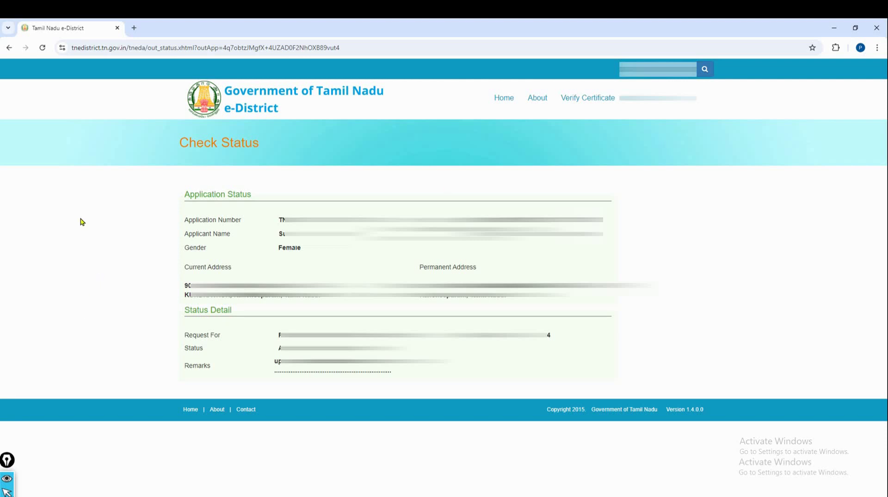
mouse_move(199, 346)
left_mouse_down()
mouse_move(180, 348)
mouse_move(210, 355)
mouse_move(196, 344)
mouse_move(241, 337)
left_mouse_up()
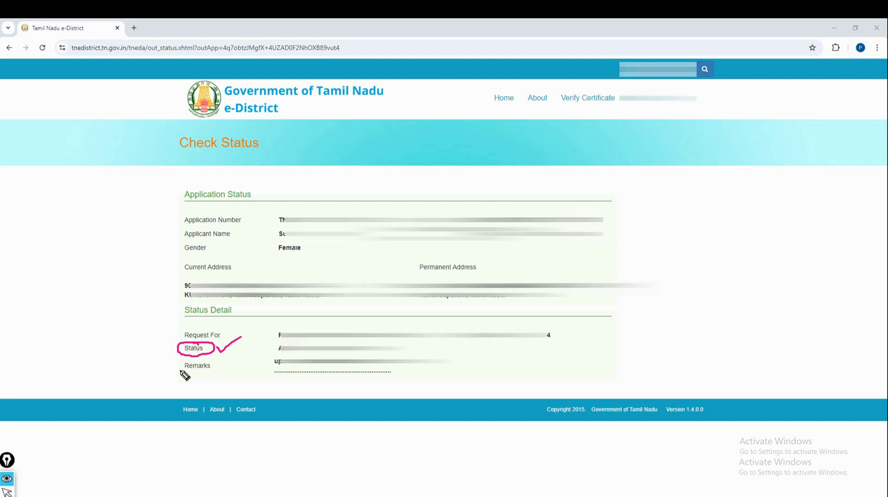
mouse_move(180, 371)
left_mouse_down()
mouse_move(206, 376)
mouse_move(217, 360)
mouse_move(182, 357)
mouse_move(178, 371)
left_mouse_up()
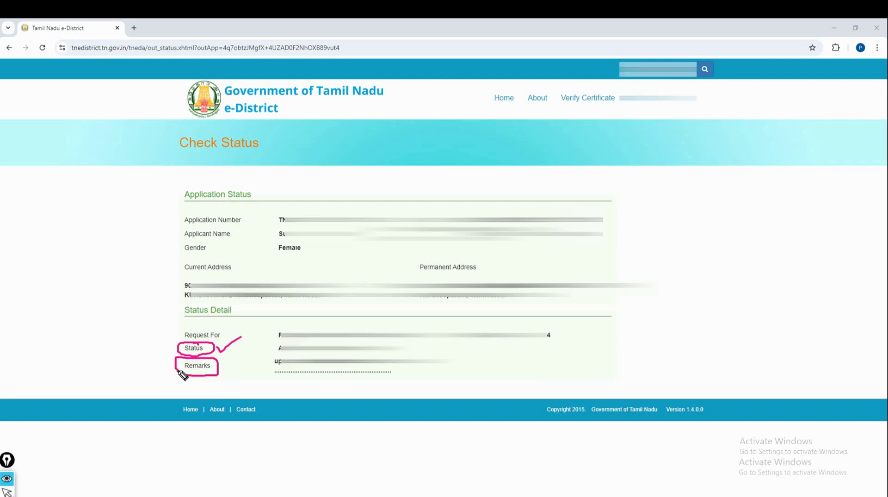
mouse_move(180, 314)
left_mouse_down()
mouse_move(222, 302)
mouse_move(237, 309)
mouse_move(212, 327)
mouse_move(170, 300)
left_mouse_up()
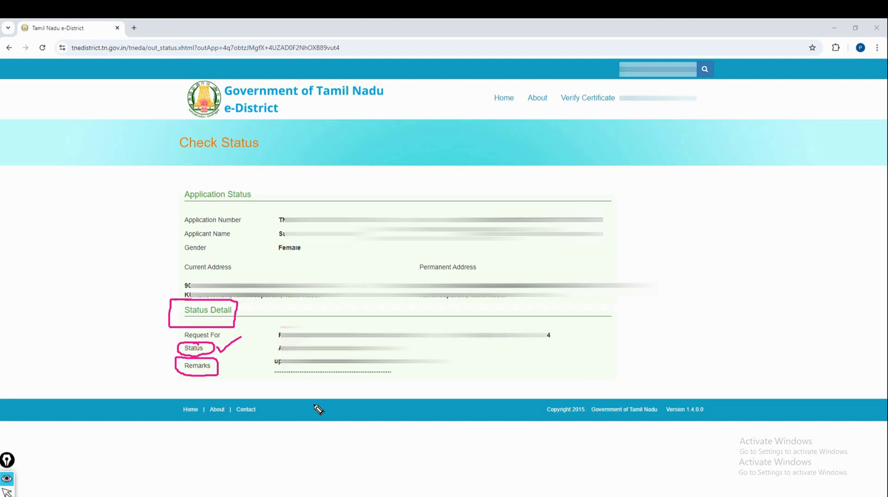
key("ctrl+shift+7")
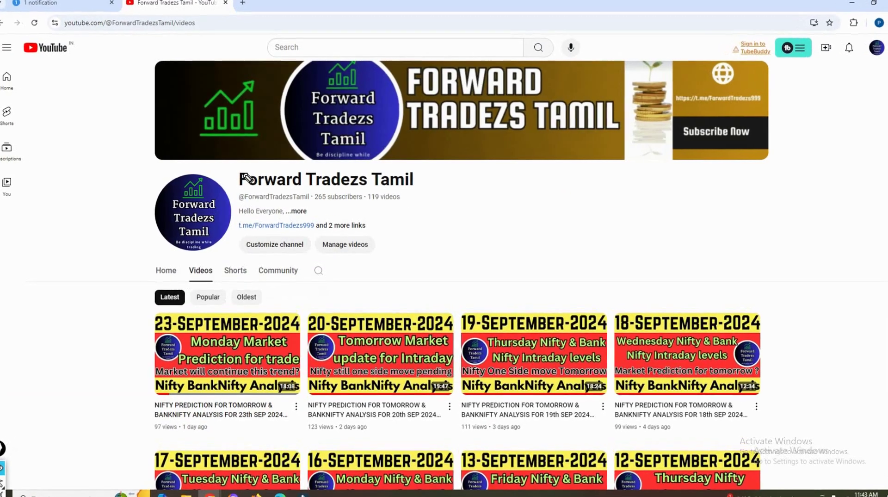
Draw pink pen marks boxing the Forward Tradezs Tamil channel name, with a check mark
mouse_move(250, 172)
left_mouse_down()
mouse_move(392, 167)
mouse_move(429, 184)
mouse_move(412, 199)
mouse_move(210, 202)
mouse_move(206, 179)
mouse_move(218, 175)
left_mouse_up()
mouse_move(450, 202)
left_mouse_down()
mouse_move(495, 197)
mouse_move(496, 185)
left_mouse_up()
mouse_move(821, 100)
left_mouse_down()
mouse_move(808, 126)
mouse_move(812, 146)
mouse_move(842, 147)
left_mouse_up()
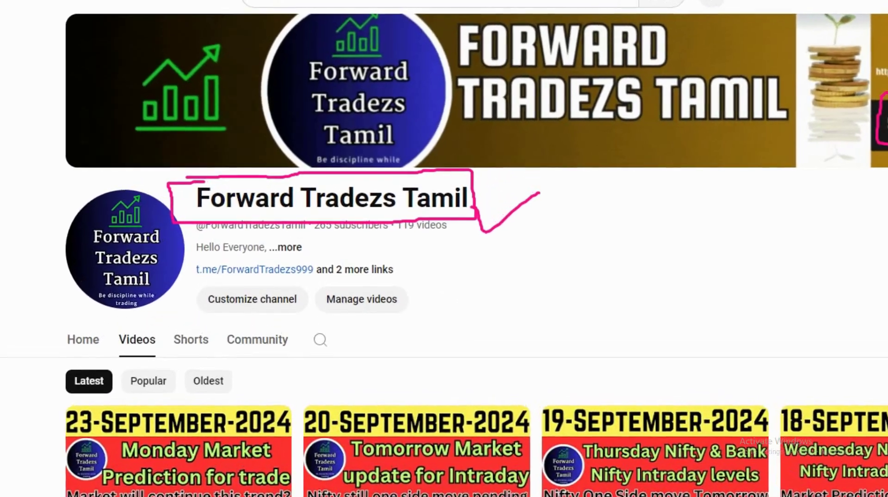